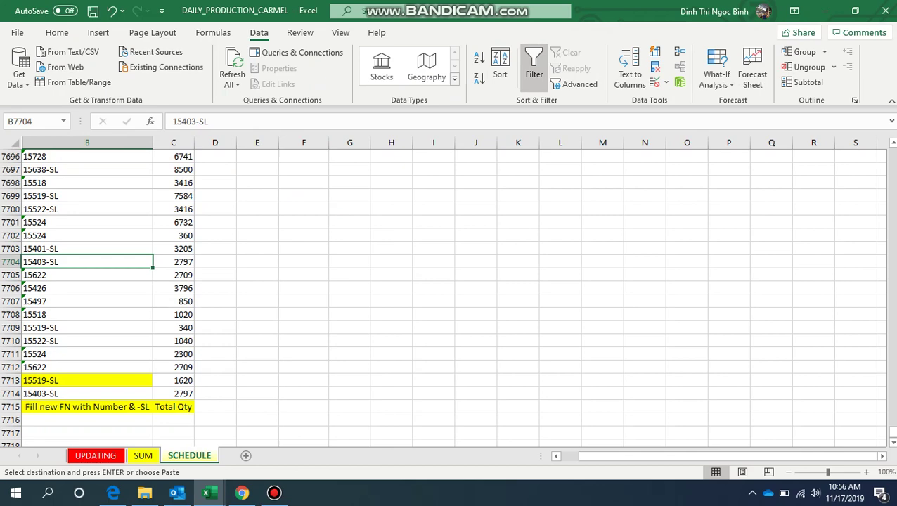
# Paste the FN 15000-SL into cell B7716 of the SCHEDULE sheet, directly below the yellow heading row
pyautogui.hotkey('ctrl', 'Down')
pyautogui.press('Down')
pyautogui.press('Down')
pyautogui.press('Down')
pyautogui.press('Down')
pyautogui.press('Up')
pyautogui.press('Up')
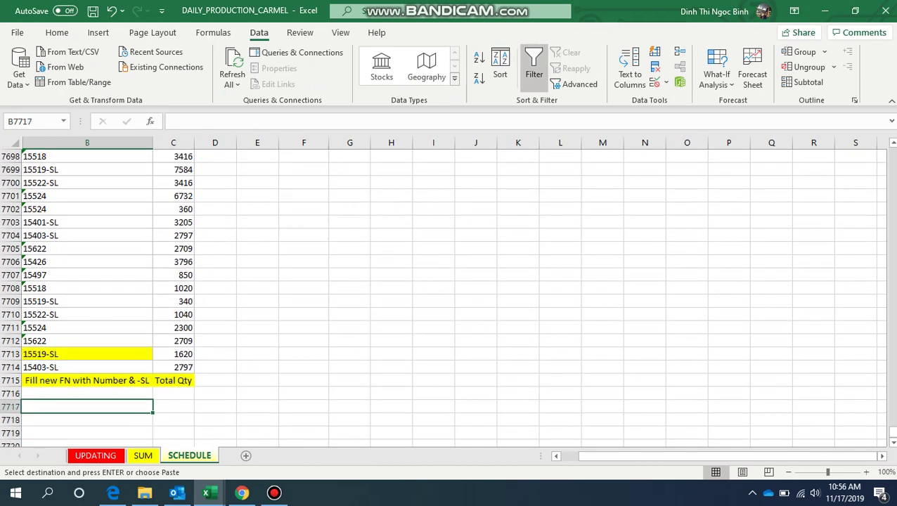
pyautogui.press('Up')
pyautogui.write('15000-SL')
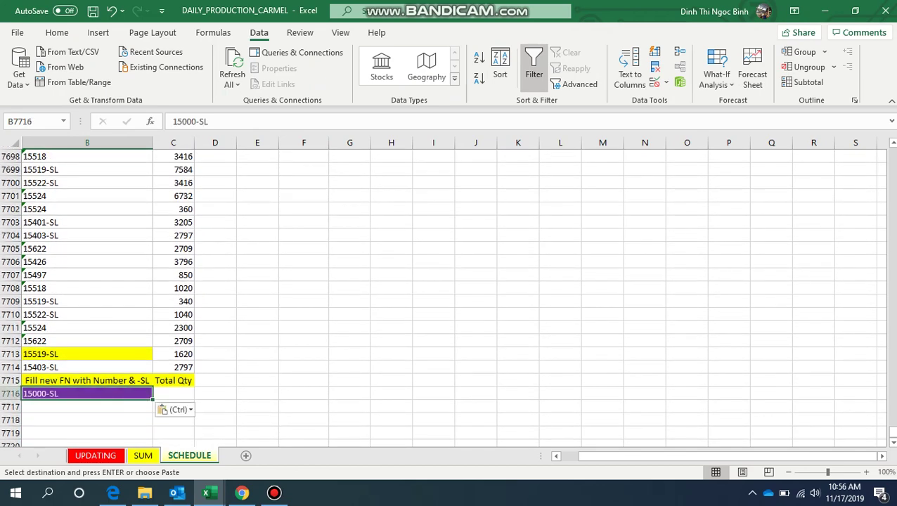
# Copy the total order quantity 10,000 from Book1 into cell C7716 of the SCHEDULE sheet and save the workbook
pyautogui.moveTo(209, 493)
pyautogui.click(280, 430)
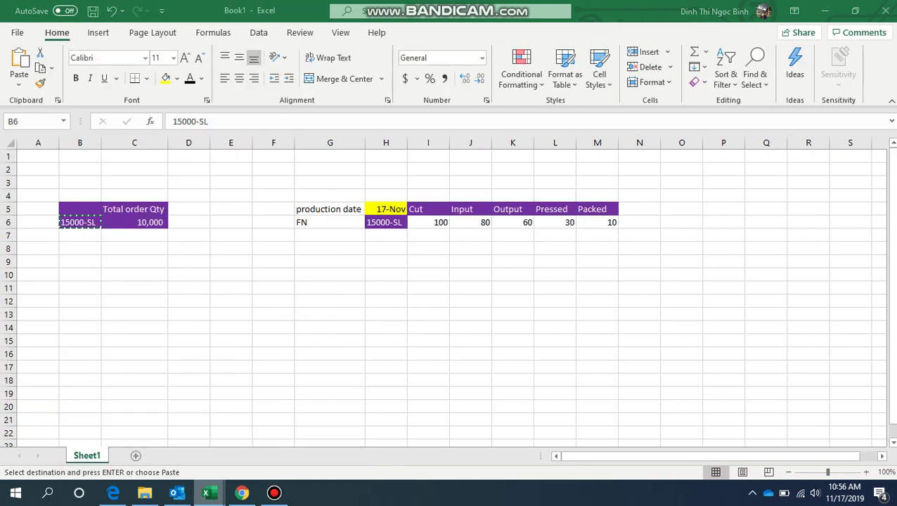
pyautogui.click(134, 209)
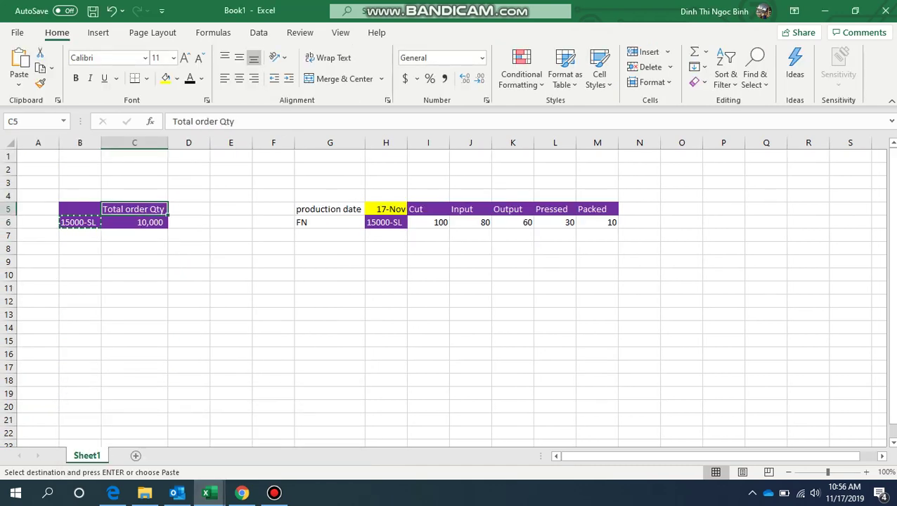
pyautogui.click(134, 222)
pyautogui.hotkey('ctrl', 'c')
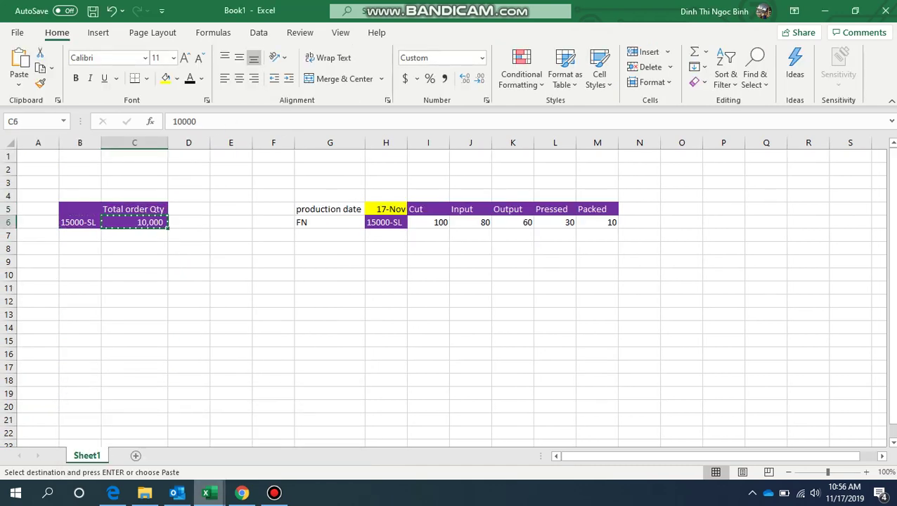
pyautogui.moveTo(209, 493)
pyautogui.click(134, 431)
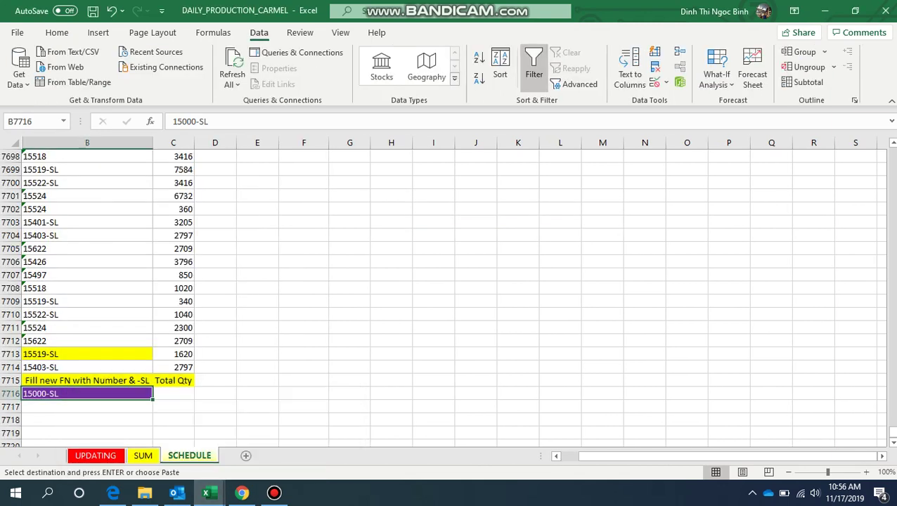
pyautogui.click(173, 394)
pyautogui.hotkey('ctrl', 'v')
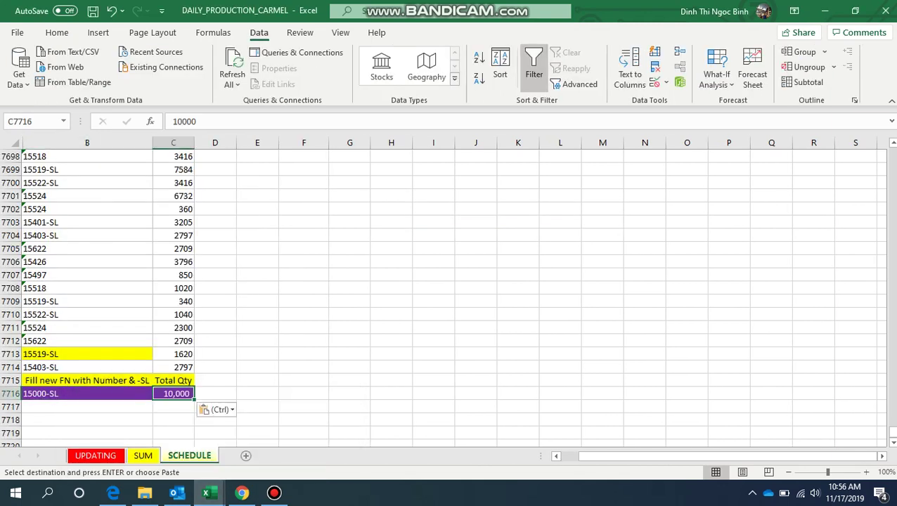
pyautogui.hotkey('ctrl', 's')
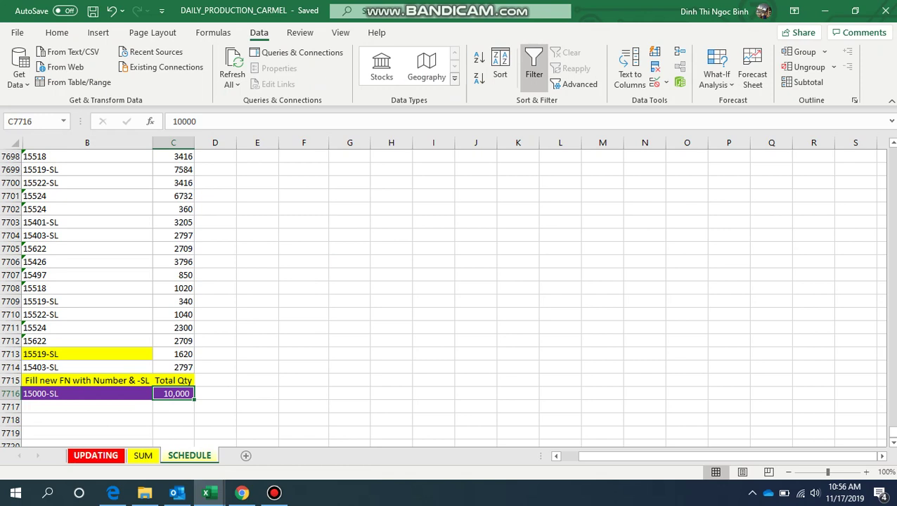
# Examine the production date, the Cut to Packed stage headings and their quantities for FN 15000-SL in Book1
pyautogui.moveTo(207, 493)
pyautogui.click(281, 430)
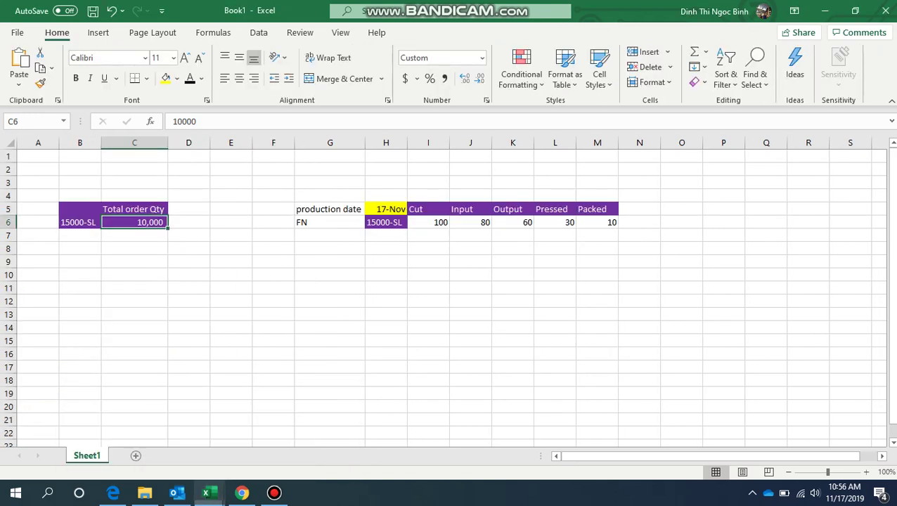
pyautogui.click(406, 215)
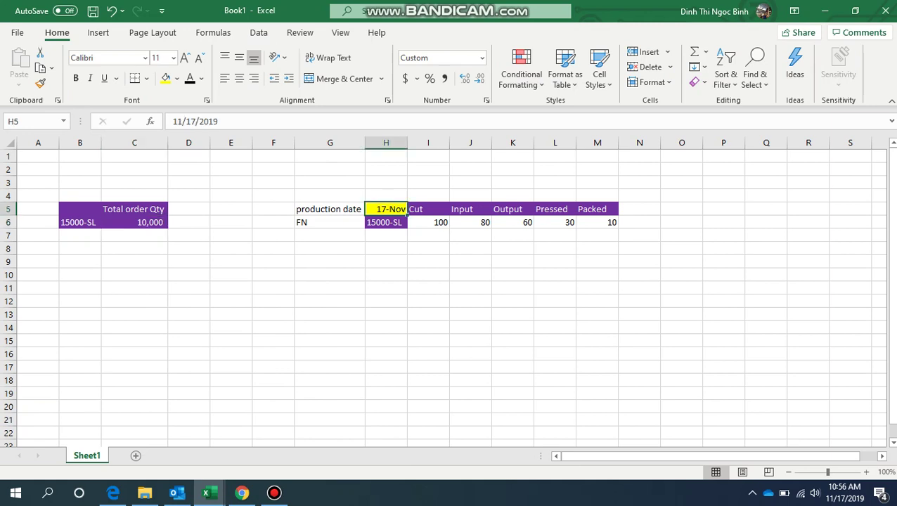
pyautogui.click(362, 213)
pyautogui.click(405, 215)
pyautogui.click(408, 214)
pyautogui.click(470, 209)
pyautogui.click(512, 210)
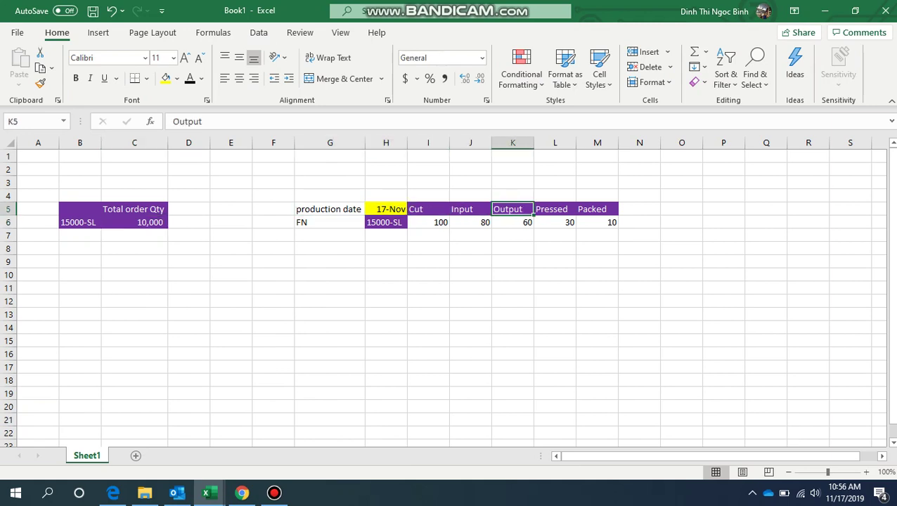
pyautogui.click(555, 210)
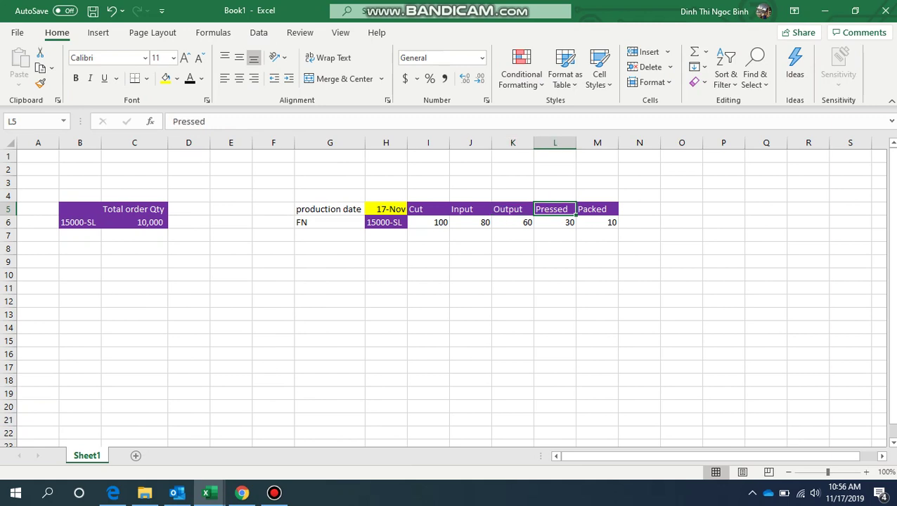
pyautogui.click(597, 210)
pyautogui.click(386, 223)
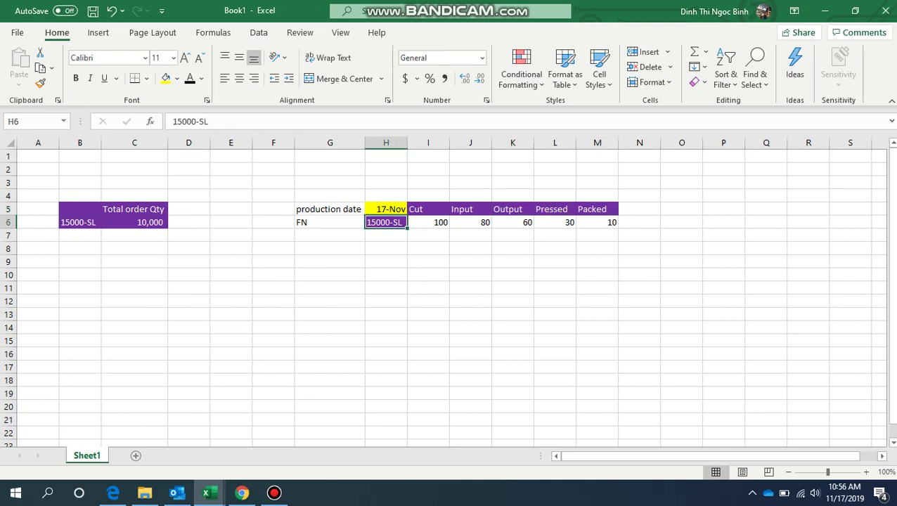
pyautogui.click(429, 222)
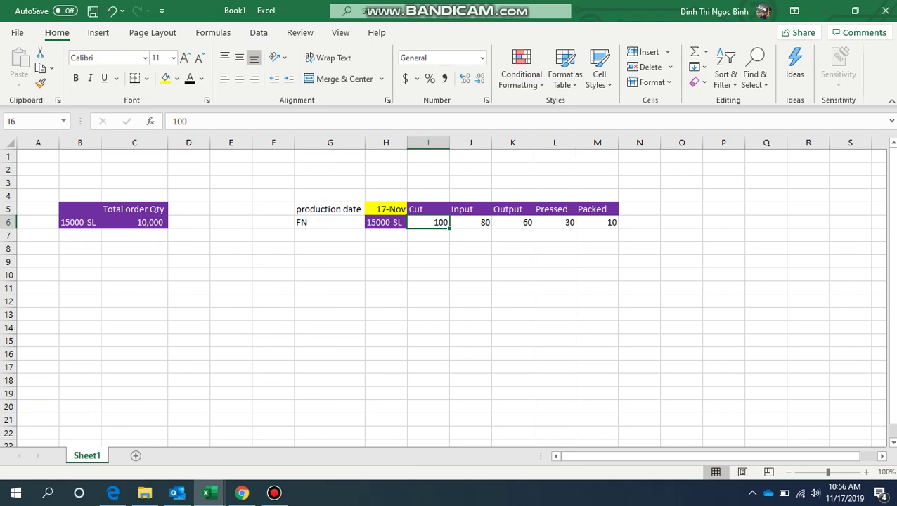
pyautogui.click(471, 222)
pyautogui.click(512, 222)
pyautogui.click(554, 222)
pyautogui.click(597, 222)
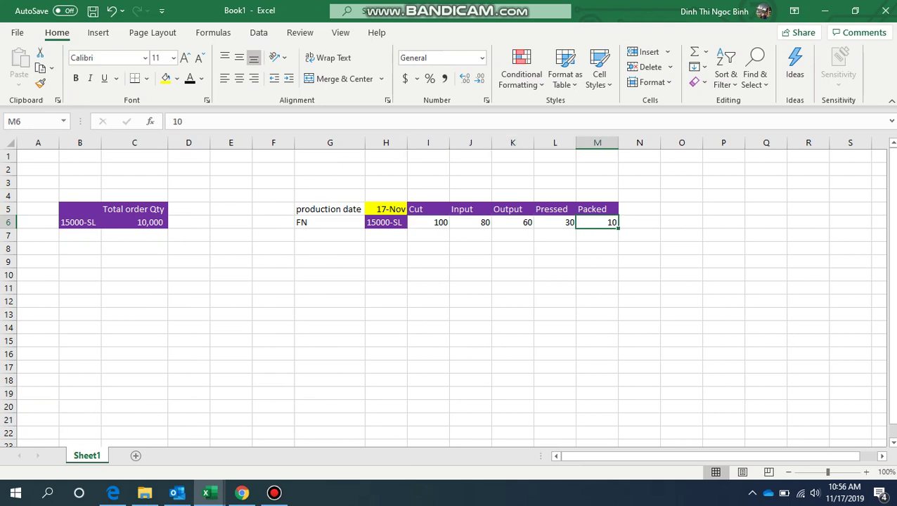
# Enter the label Qty in cell N6, beside the production quantities in Book1
pyautogui.click(639, 223)
pyautogui.write('Qty')
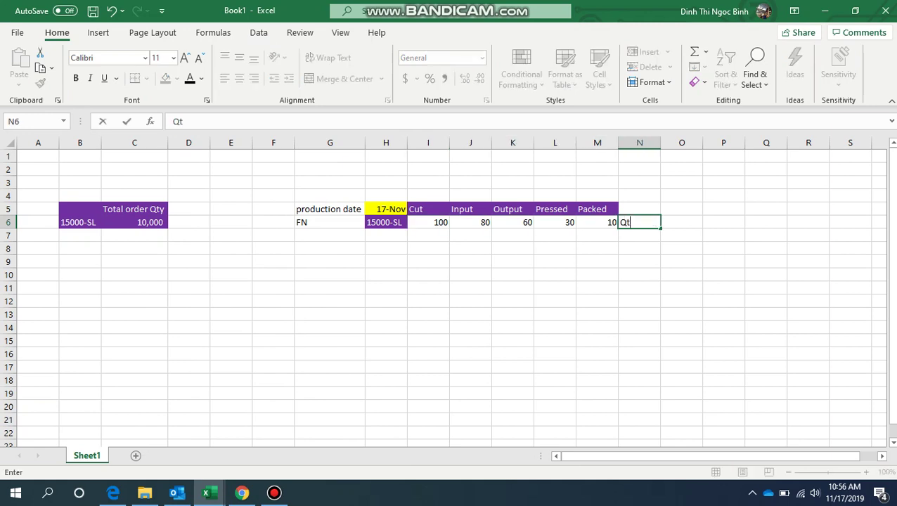
pyautogui.press('Return')
# Copy the FN 15000-SL from cell H6 of Book1 into cell A42 of the UPDATING sheet in DAILY_PRODUCTION_CARMEL
pyautogui.press('Up')
pyautogui.press('Left')
pyautogui.press('Left')
pyautogui.press('Left')
pyautogui.press('Left')
pyautogui.press('Left')
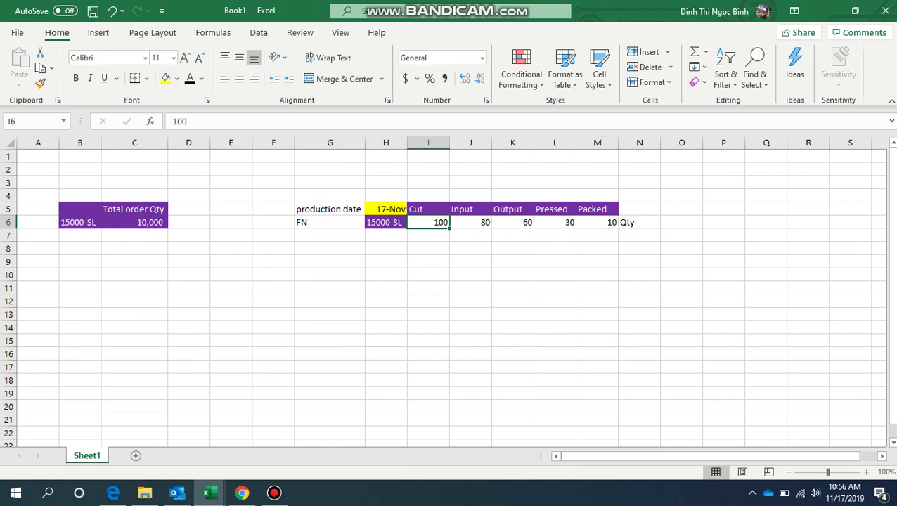
pyautogui.press('Left')
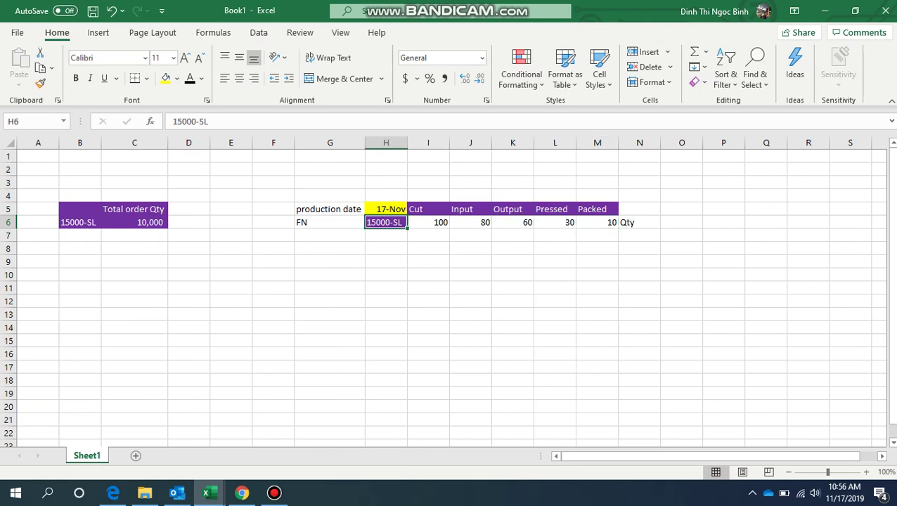
pyautogui.hotkey('ctrl', 'c')
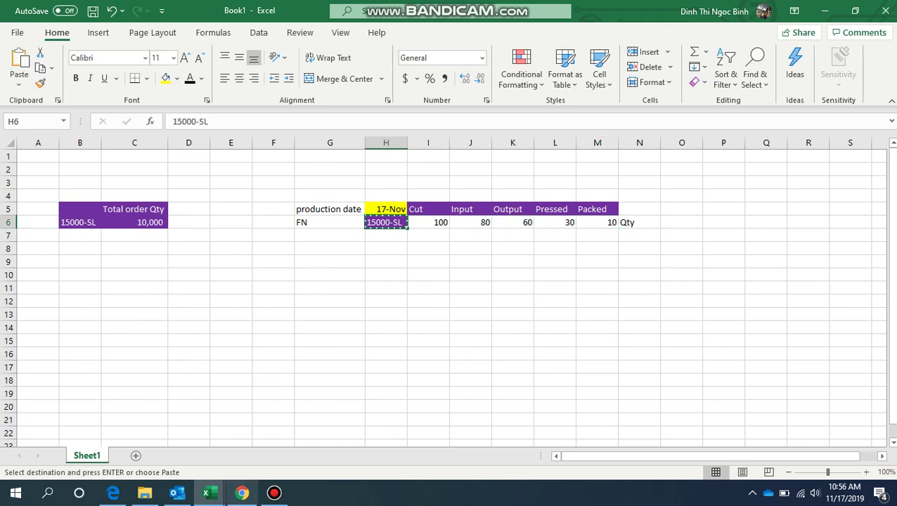
pyautogui.click(210, 494)
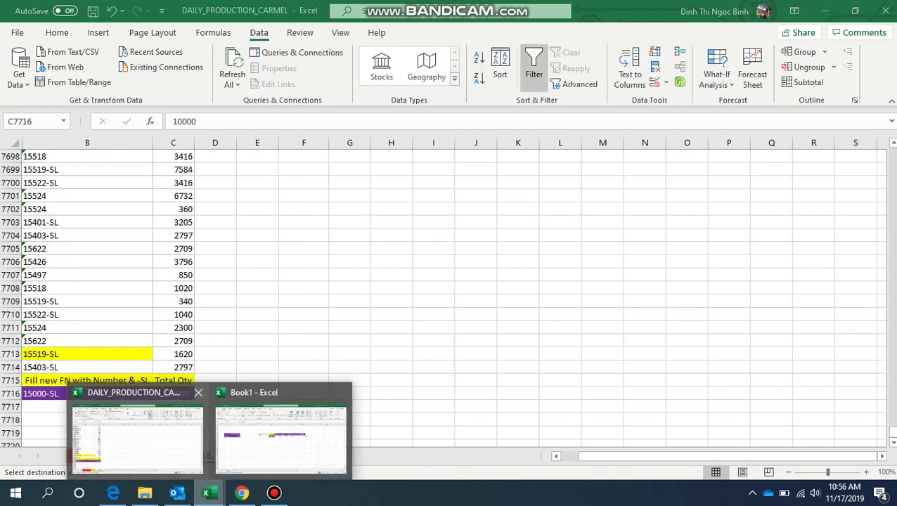
pyautogui.click(135, 436)
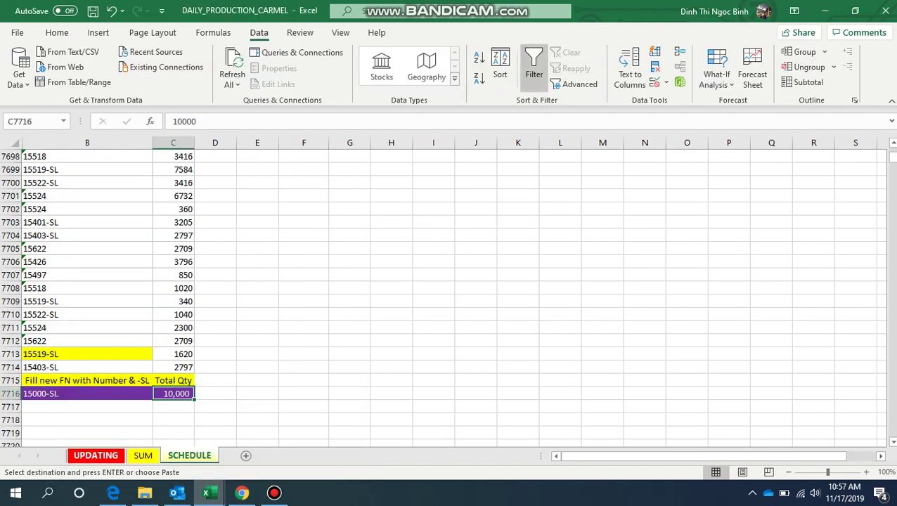
pyautogui.click(95, 456)
pyautogui.click(49, 248)
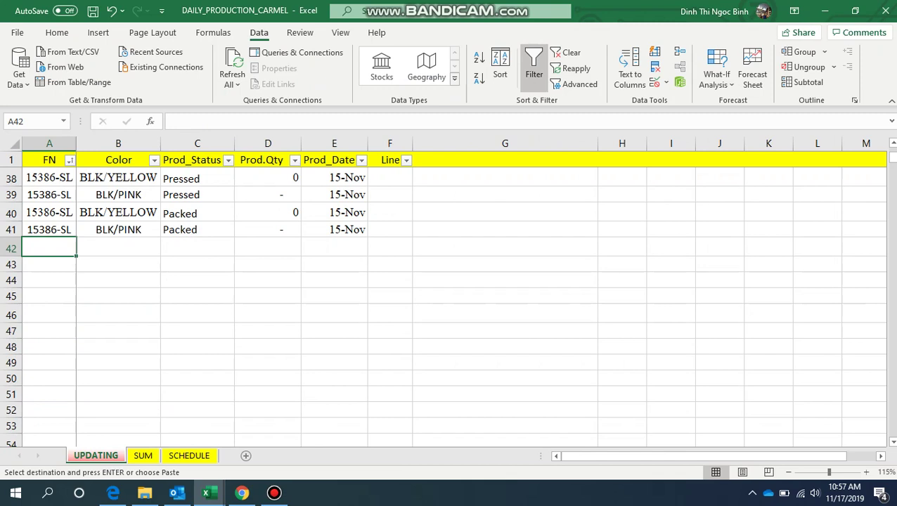
pyautogui.hotkey('ctrl', 'v')
# Add a Color heading in cell O5 of Book1 with the value Black beneath it in O6
pyautogui.click(118, 247)
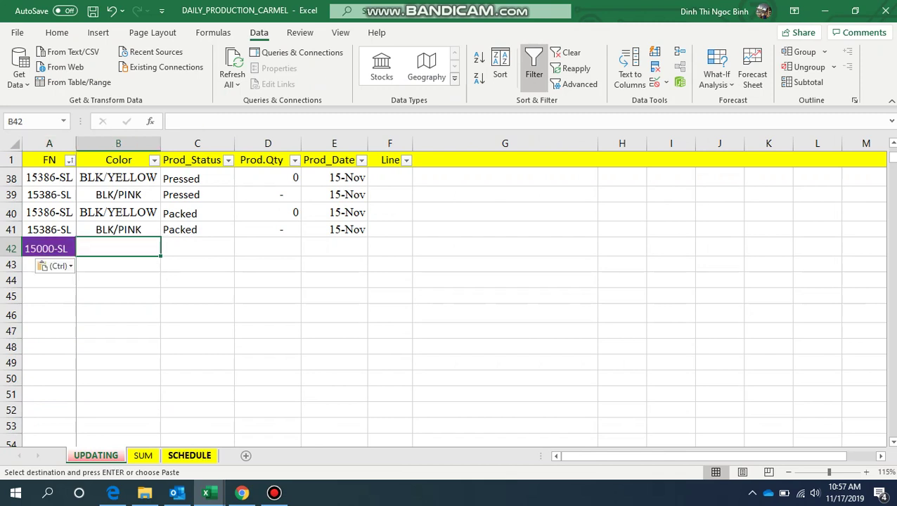
pyautogui.click(210, 493)
pyautogui.click(281, 439)
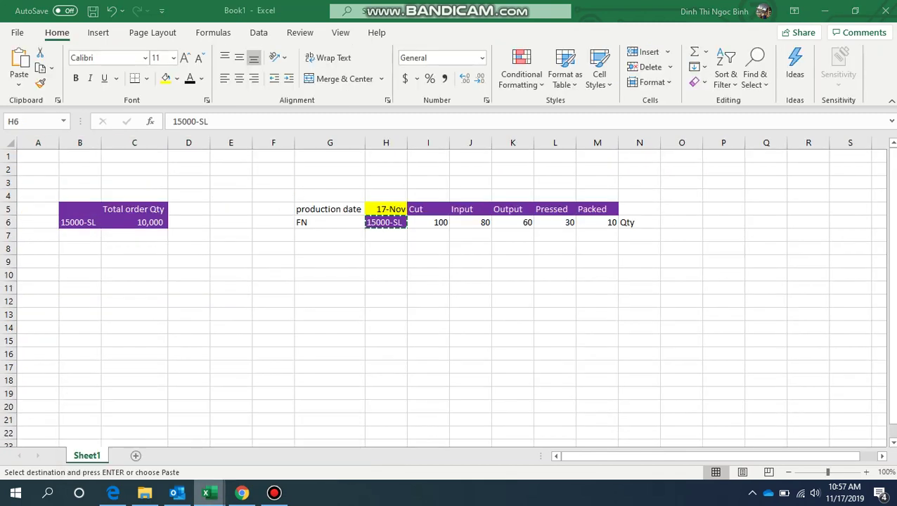
pyautogui.click(682, 222)
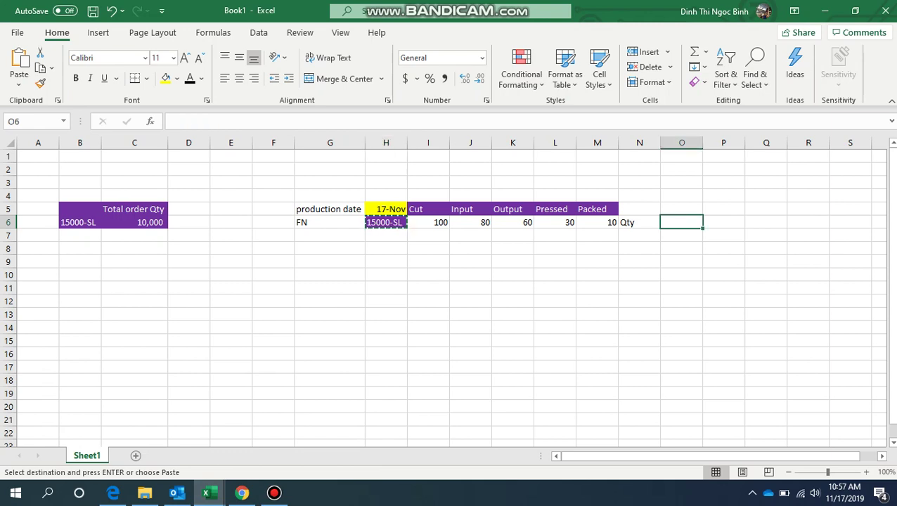
pyautogui.press('Up')
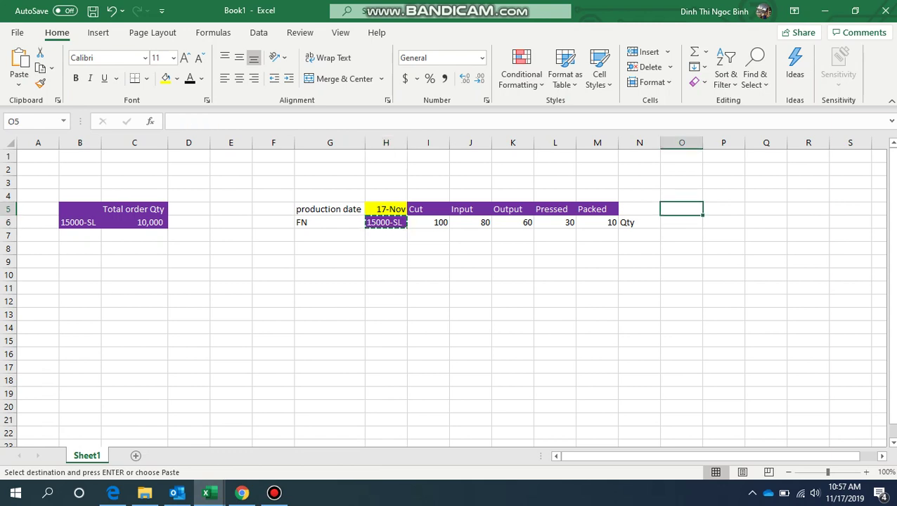
pyautogui.write('Co')
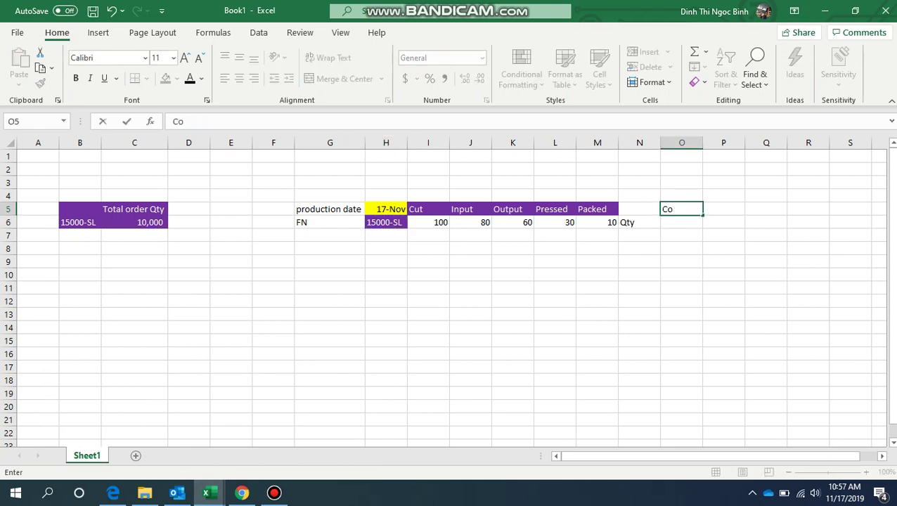
pyautogui.write('lor')
pyautogui.press('Return')
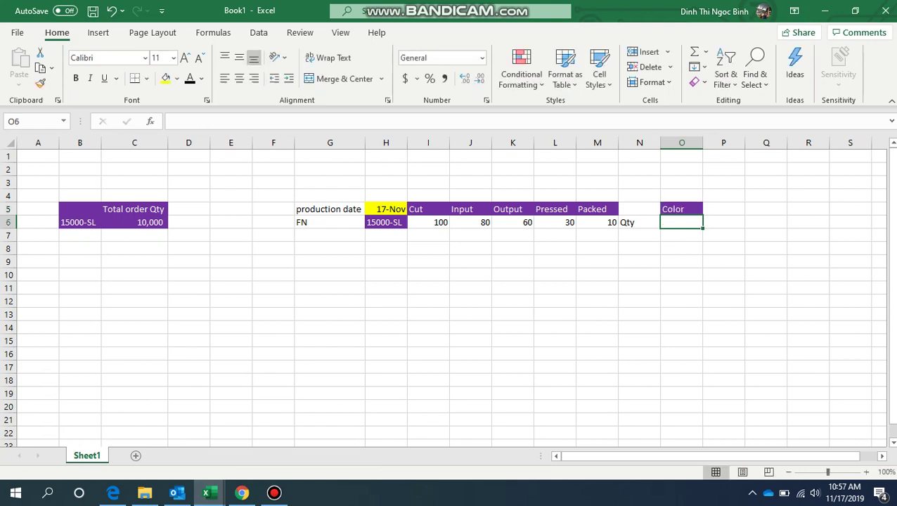
pyautogui.write('Black')
pyautogui.press('Return')
# Copy the color Black from Book1 into cell B42 of the UPDATING sheet
pyautogui.press('Up')
pyautogui.hotkey('ctrl', 'c')
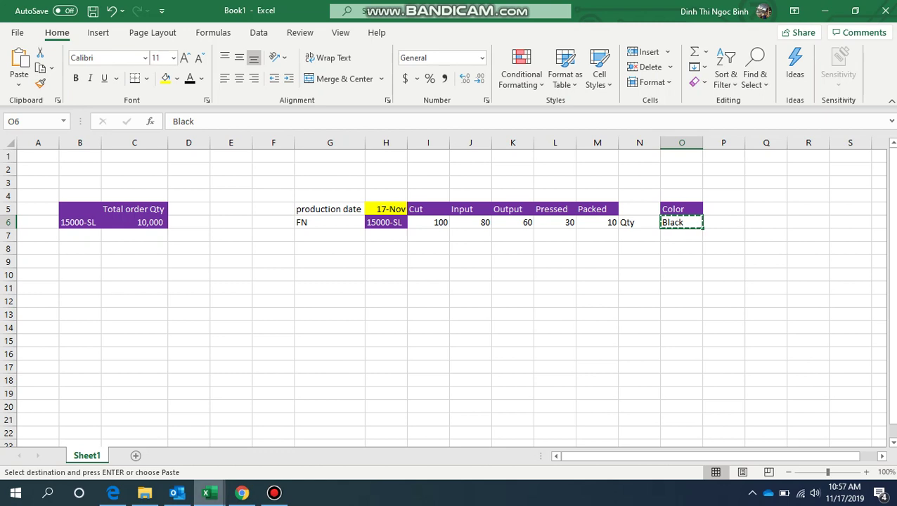
pyautogui.moveTo(209, 493)
pyautogui.click(137, 432)
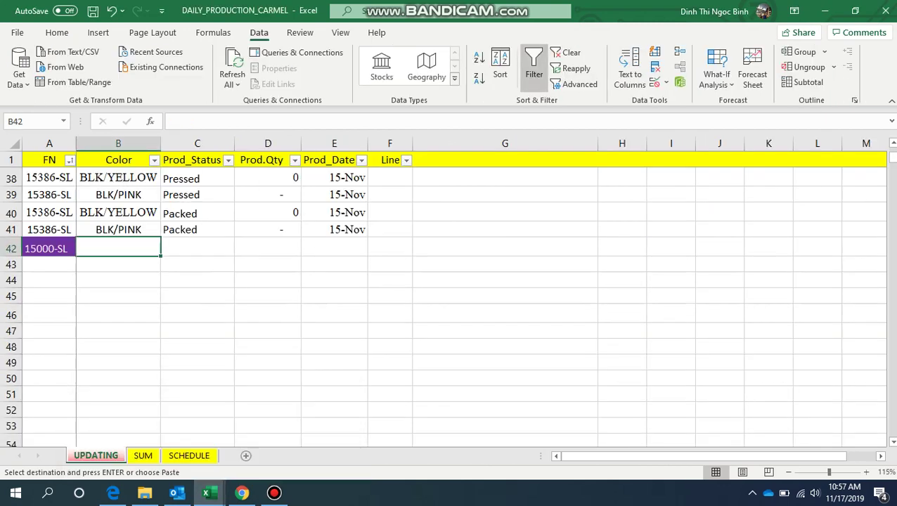
pyautogui.hotkey('ctrl', 'v')
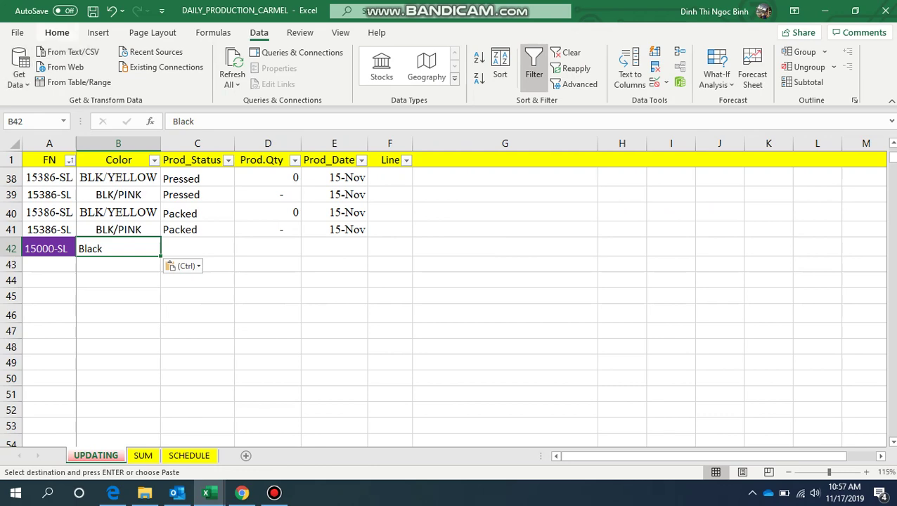
# Enter Cut as the Prod_Status of the 15000-SL record in cell C42 of the UPDATING sheet
pyautogui.hotkey('alt', 'Tab')
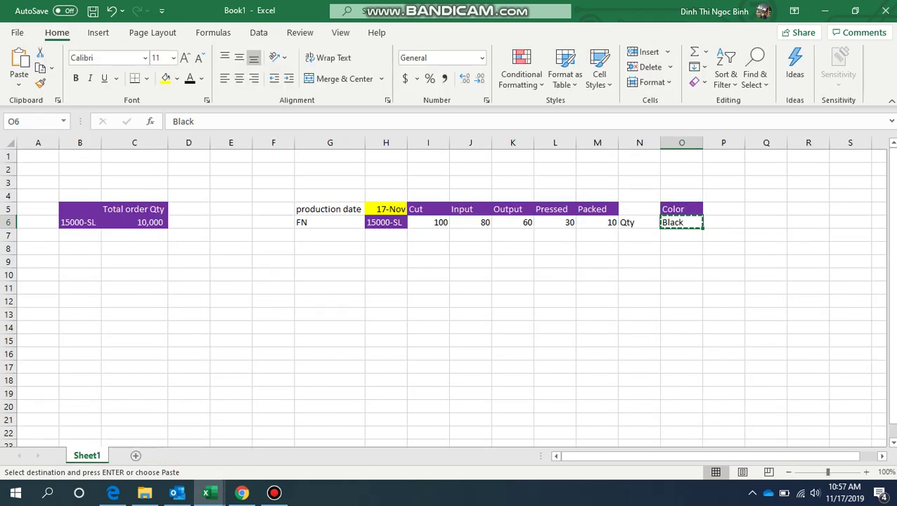
pyautogui.hotkey('alt', 'Tab')
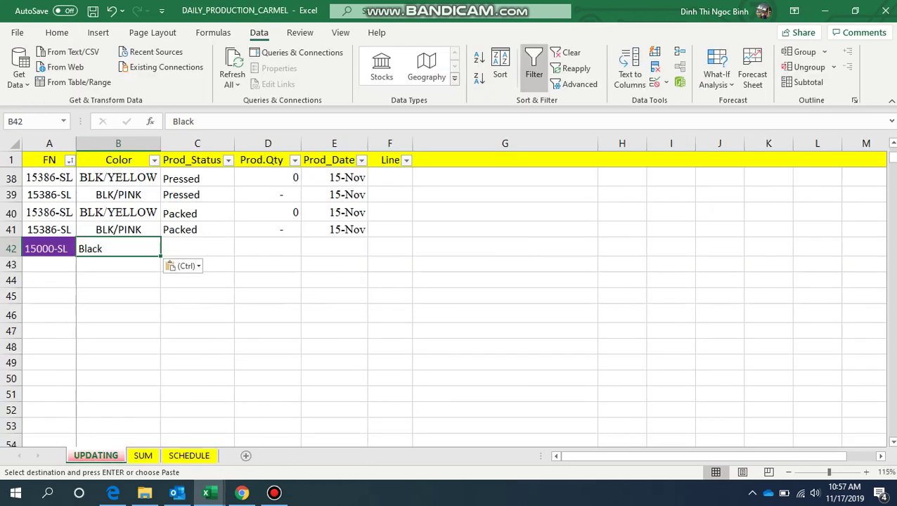
pyautogui.click(198, 247)
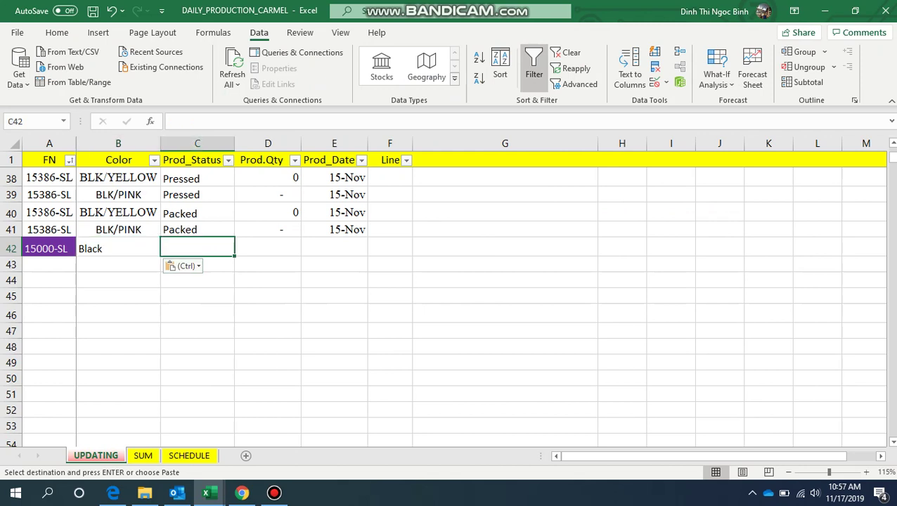
pyautogui.write('Cut')
pyautogui.press('Return')
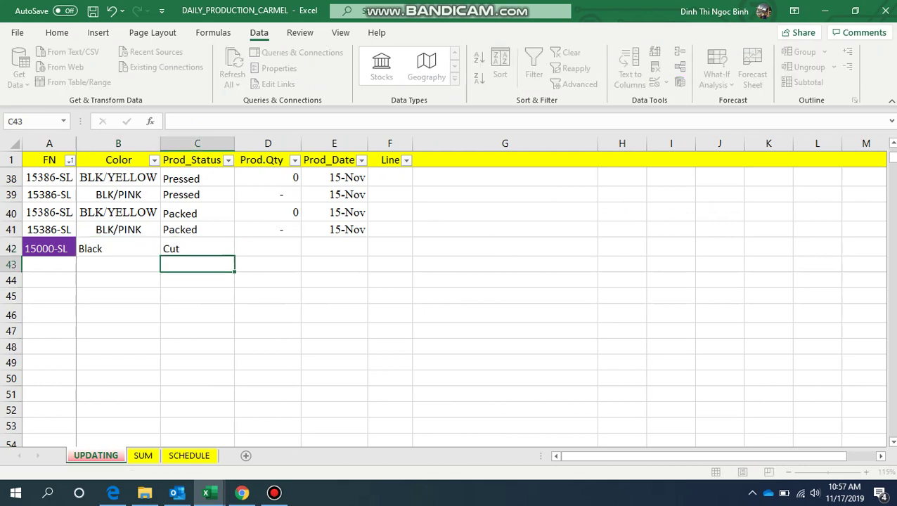
# Enter the remaining Prod_Status values Input, Output, Pressed and Packed in cells C43 to C46 of the UPDATING sheet
pyautogui.write('Input')
pyautogui.press('Return')
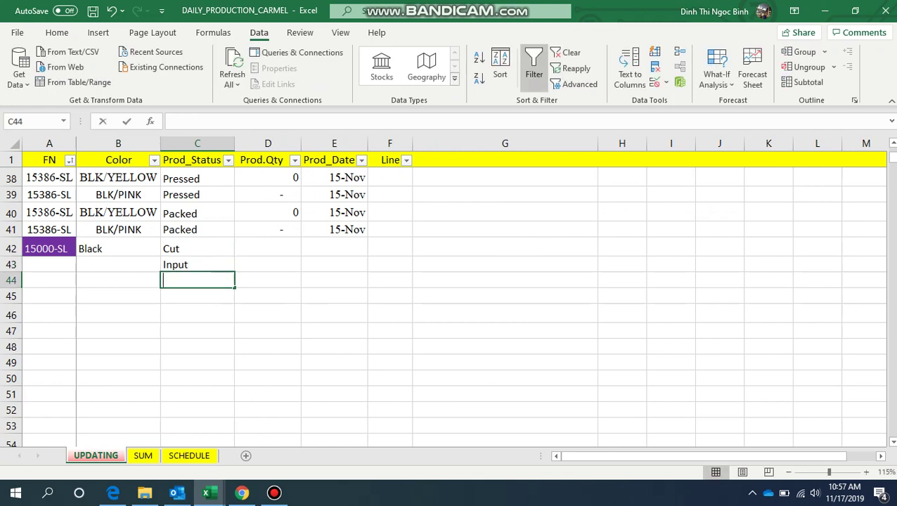
pyautogui.write('Output')
pyautogui.press('Return')
pyautogui.write('Pressed')
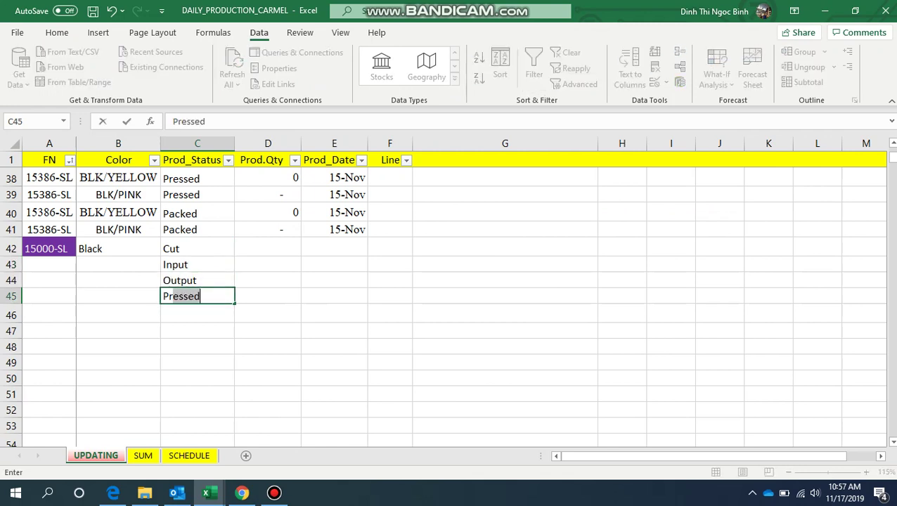
pyautogui.press('Return')
pyautogui.write('Pa')
pyautogui.press('Return')
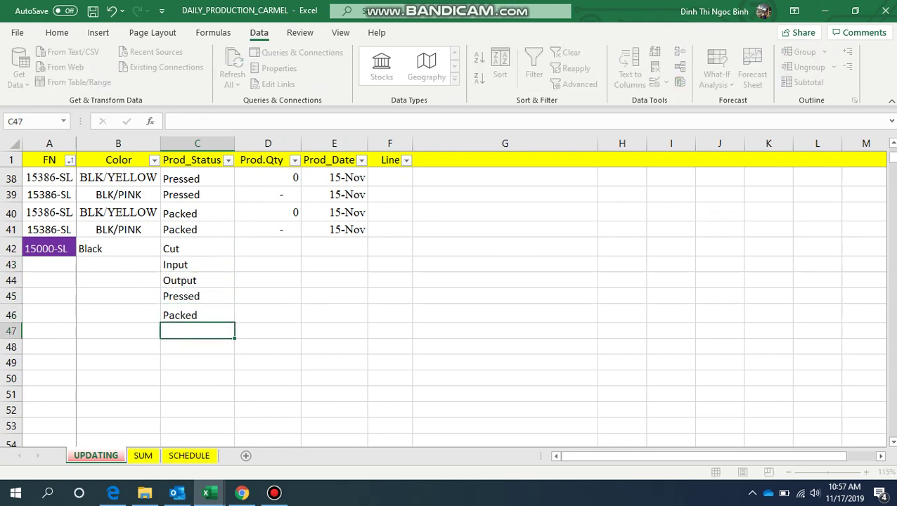
# Copy the FN 15000-SL and color Black from row 42 into rows 43 to 46, and save the workbook
pyautogui.moveTo(49, 249); pyautogui.dragTo(118, 248)
pyautogui.hotkey('ctrl', 'c')
pyautogui.click(49, 266)
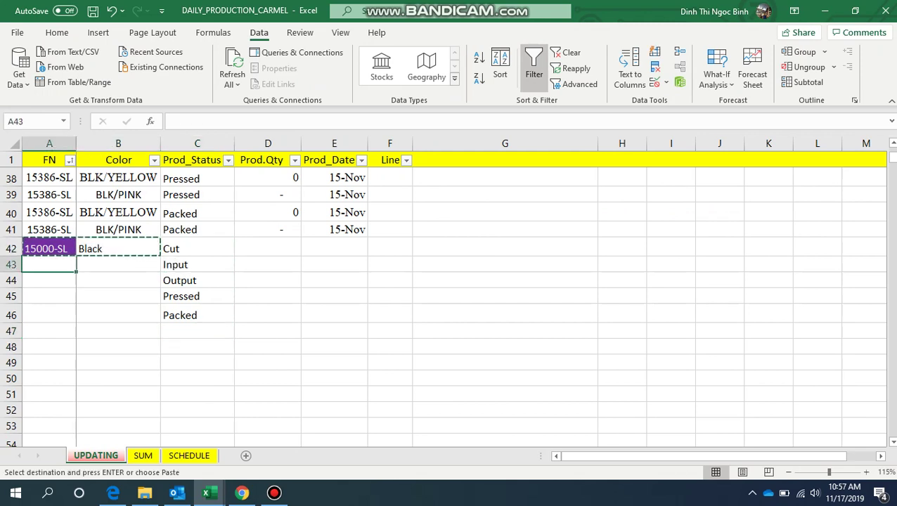
pyautogui.moveTo(49, 265); pyautogui.dragTo(49, 315)
pyautogui.hotkey('ctrl', 'v')
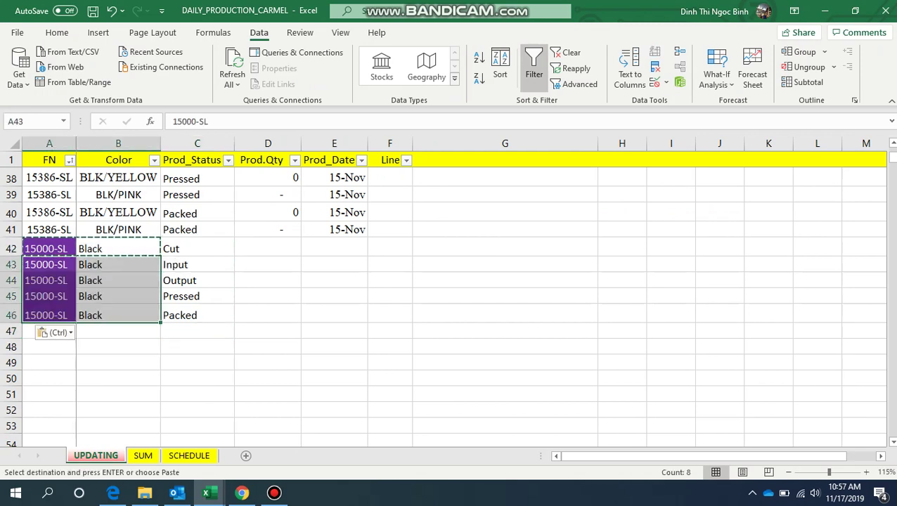
pyautogui.click(118, 296)
pyautogui.press('Escape')
pyautogui.hotkey('ctrl', 's')
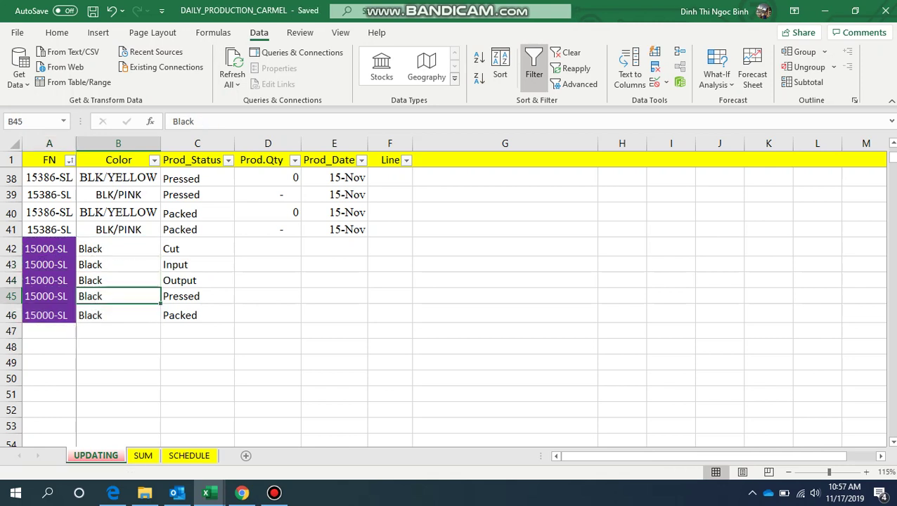
# Copy the Cut quantity 100 from cell I6 of Book1 into cell D42 of the UPDATING sheet
pyautogui.click(268, 265)
pyautogui.press('Up')
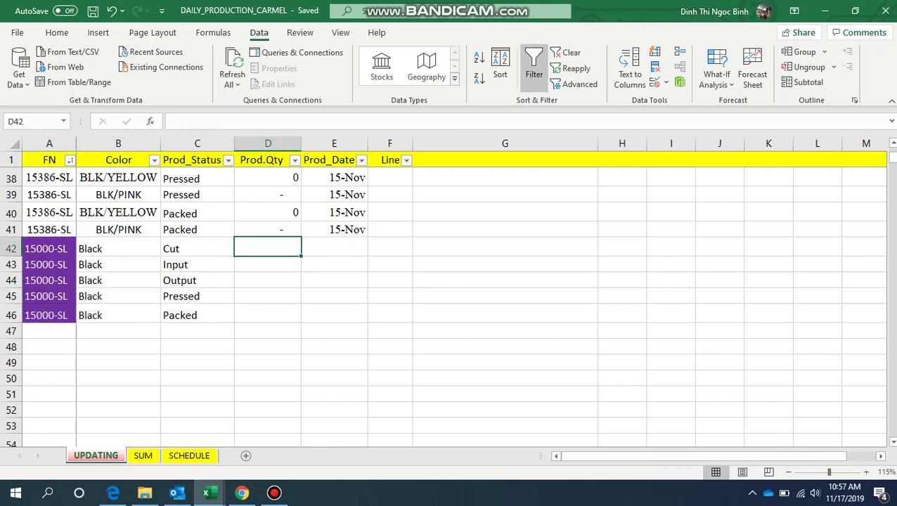
pyautogui.hotkey('alt', 'Tab')
pyautogui.click(428, 223)
pyautogui.hotkey('ctrl', 'c')
pyautogui.hotkey('alt', 'Tab')
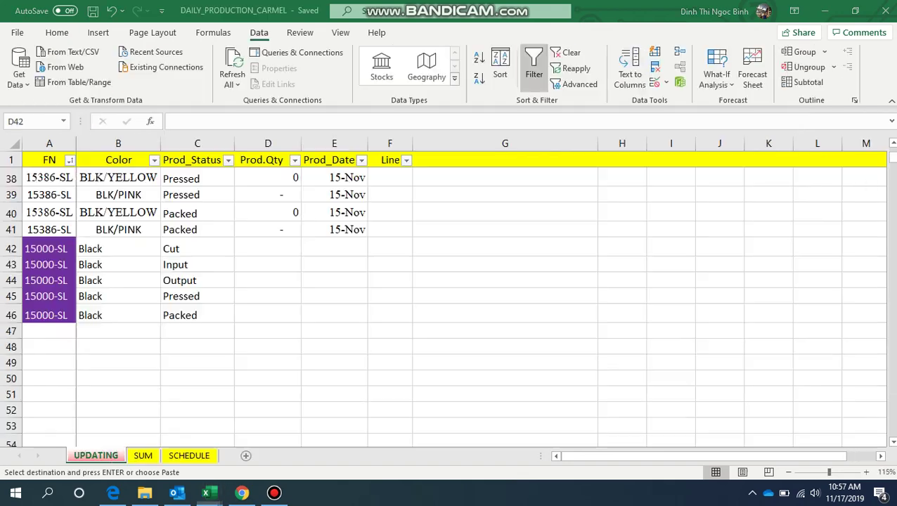
pyautogui.click(268, 248)
pyautogui.hotkey('ctrl', 'v')
# Take the Input quantity from cell J6 of Book1 and enter 80 in cell D43 of the UPDATING sheet
pyautogui.hotkey('alt', 'Tab')
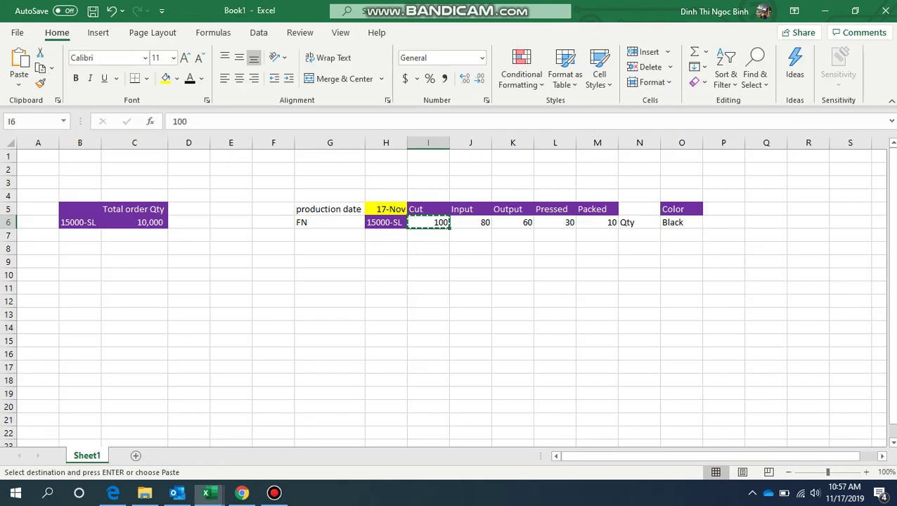
pyautogui.press('Right')
pyautogui.hotkey('ctrl', 'c')
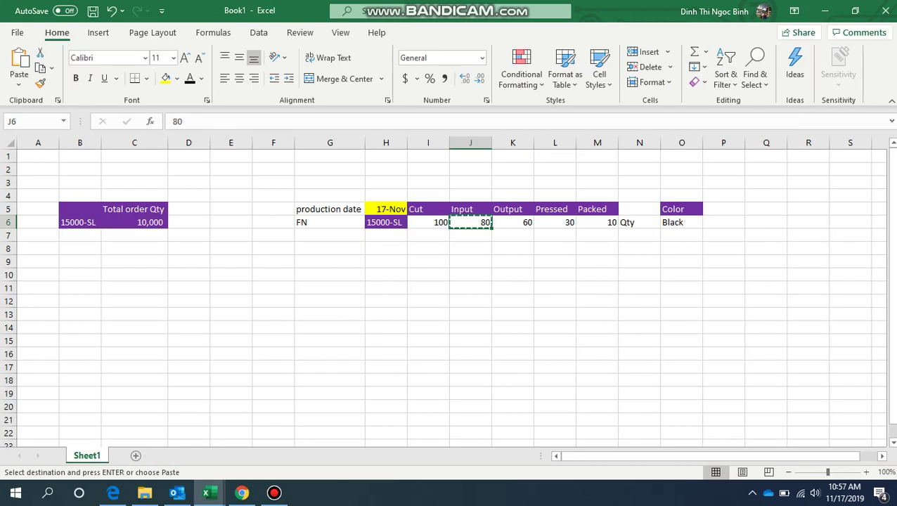
pyautogui.hotkey('alt', 'Tab')
pyautogui.press('Down')
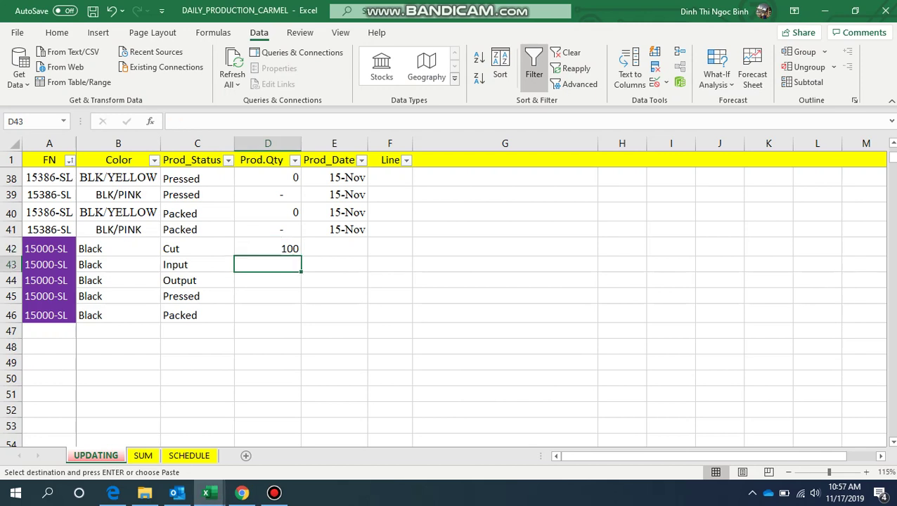
pyautogui.write('10')
pyautogui.press('BackSpace')
pyautogui.press('BackSpace')
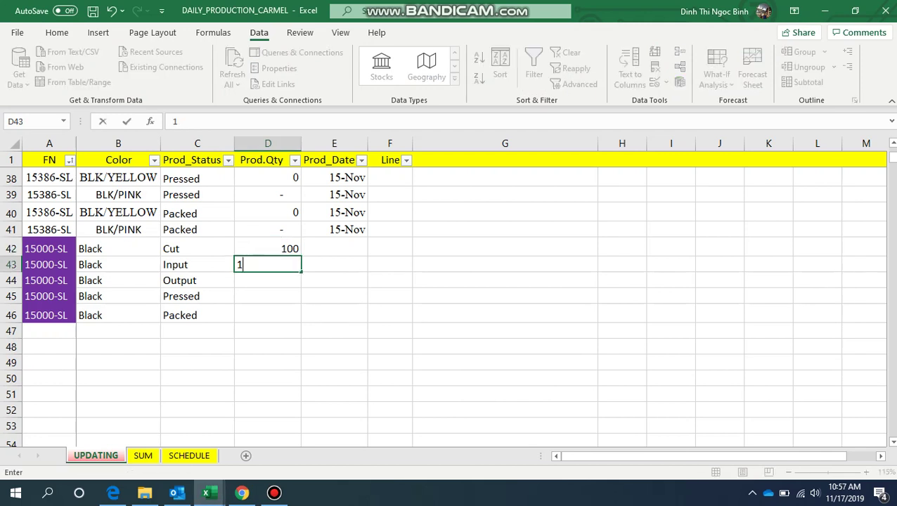
pyautogui.write('80')
pyautogui.press('Return')
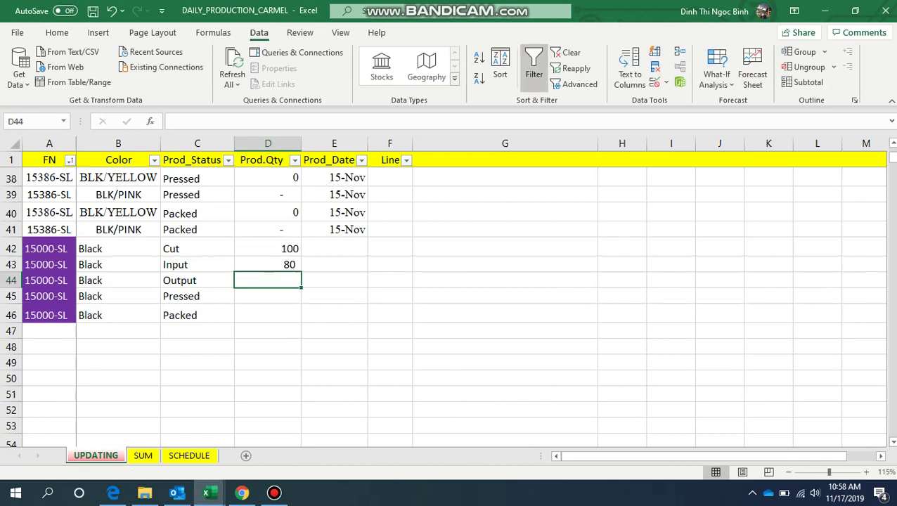
# Enter the Output, Pressed and Packed quantities 60, 40 and 10 in cells D44 to D46
pyautogui.write('60')
pyautogui.press('Return')
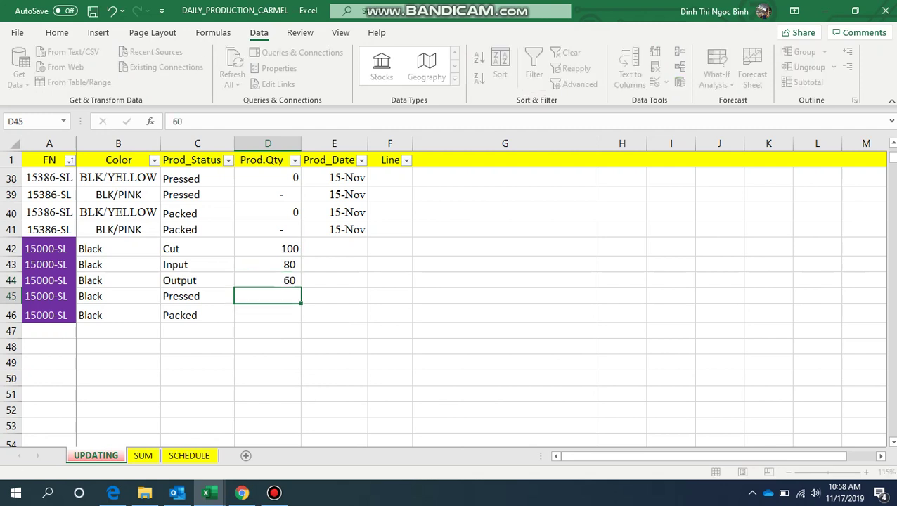
pyautogui.write('40')
pyautogui.press('Return')
pyautogui.write('10')
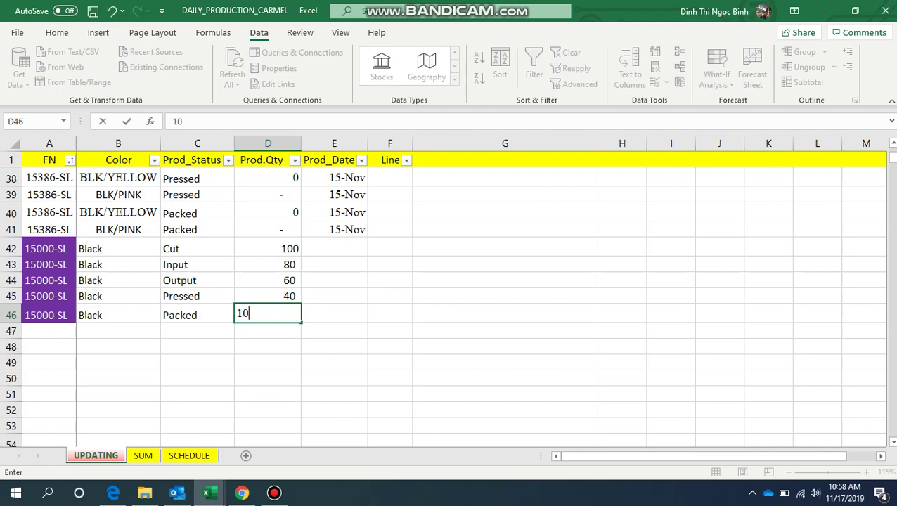
pyautogui.hotkey('ctrl', 'Return')
# Copy the production date 17-Nov from cell H5 of Book1 into cell E42 of the UPDATING sheet
pyautogui.press('Up')
pyautogui.press('Up')
pyautogui.press('Up')
pyautogui.press('Up')
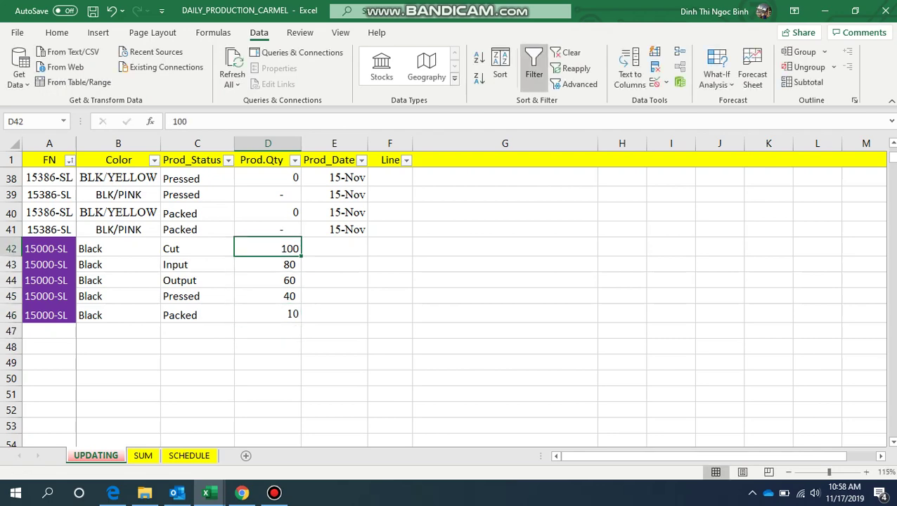
pyautogui.press('Right')
pyautogui.hotkey('alt', 'Tab')
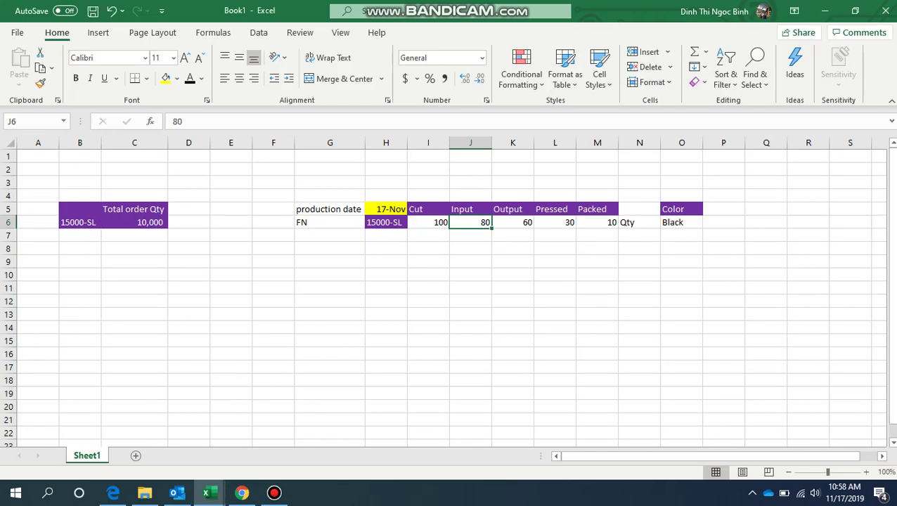
pyautogui.click(386, 210)
pyautogui.hotkey('ctrl', 'c')
pyautogui.hotkey('alt', 'Tab')
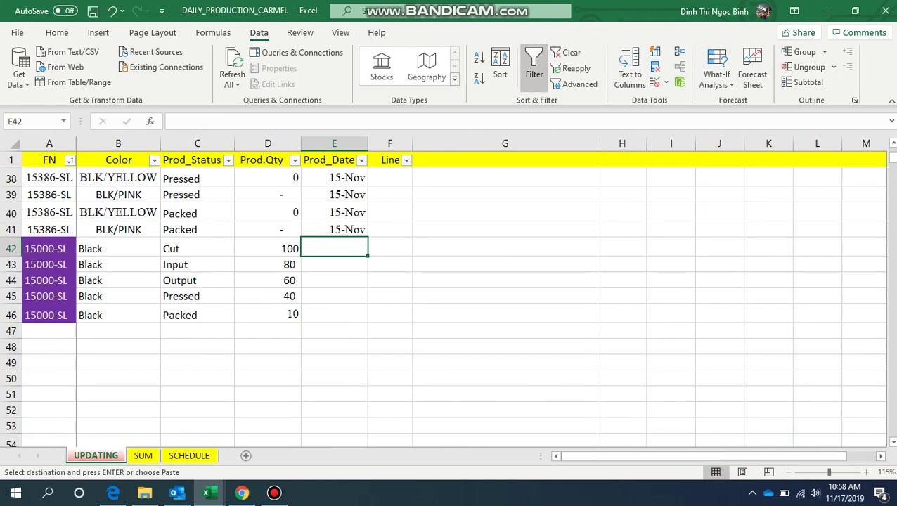
pyautogui.hotkey('ctrl', 'v')
# Copy the 17-Nov date from E42 into cells E43 to E46 and save the workbook
pyautogui.hotkey('ctrl', 'c')
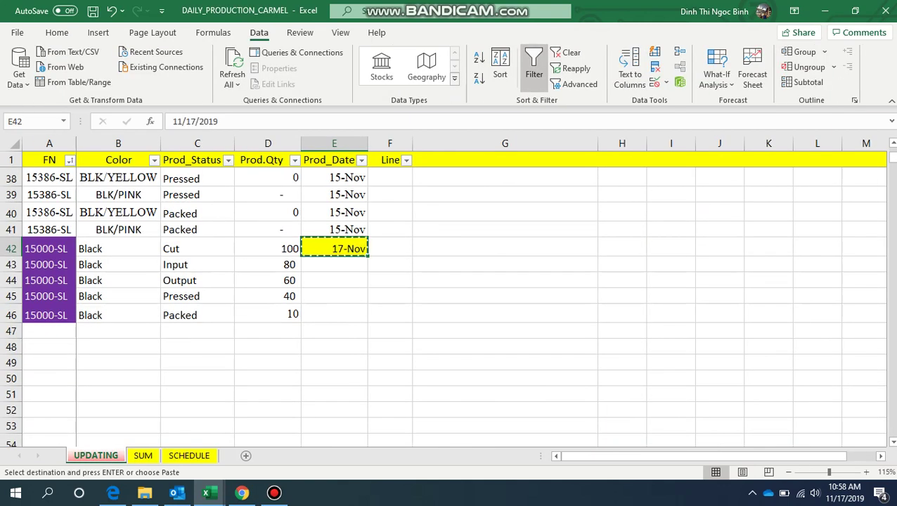
pyautogui.press('Down')
pyautogui.hotkey('shift', 'Down')
pyautogui.hotkey('shift', 'Down')
pyautogui.hotkey('shift', 'Down')
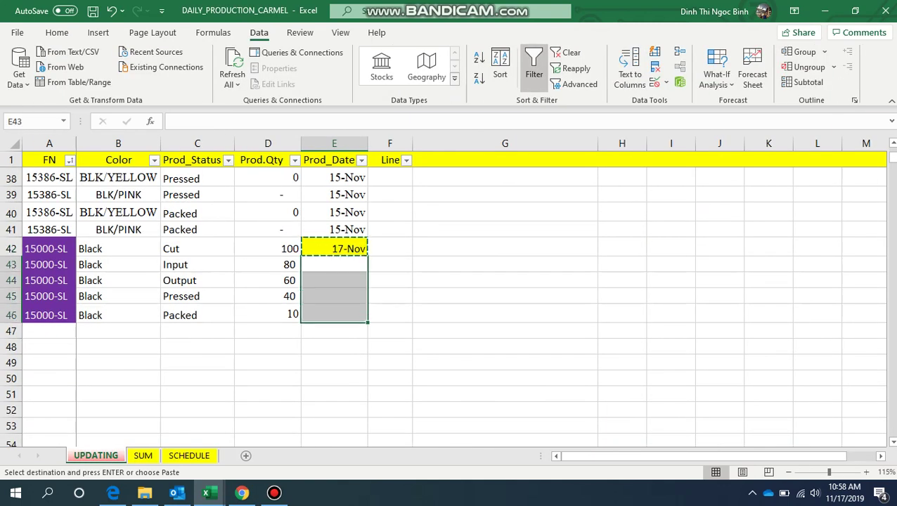
pyautogui.hotkey('ctrl', 'v')
pyautogui.hotkey('ctrl', 's')
pyautogui.press('Up')
pyautogui.press('Up')
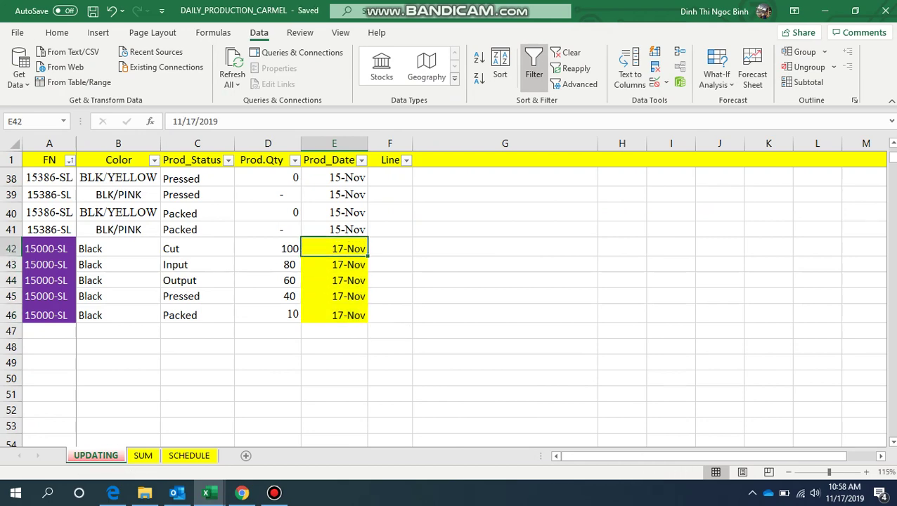
# Make the Input and Output status labels in cells C43 and C44 bold
pyautogui.press('Right')
pyautogui.hotkey('alt', 'Tab')
pyautogui.hotkey('alt', 'Tab')
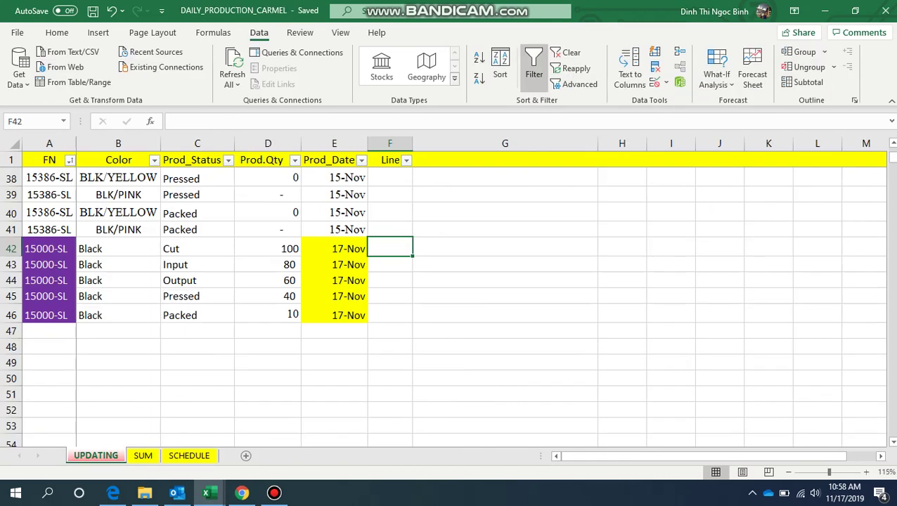
pyautogui.press('Down')
pyautogui.press('Down')
pyautogui.press('Left')
pyautogui.press('Left')
pyautogui.press('Left')
pyautogui.press('Up')
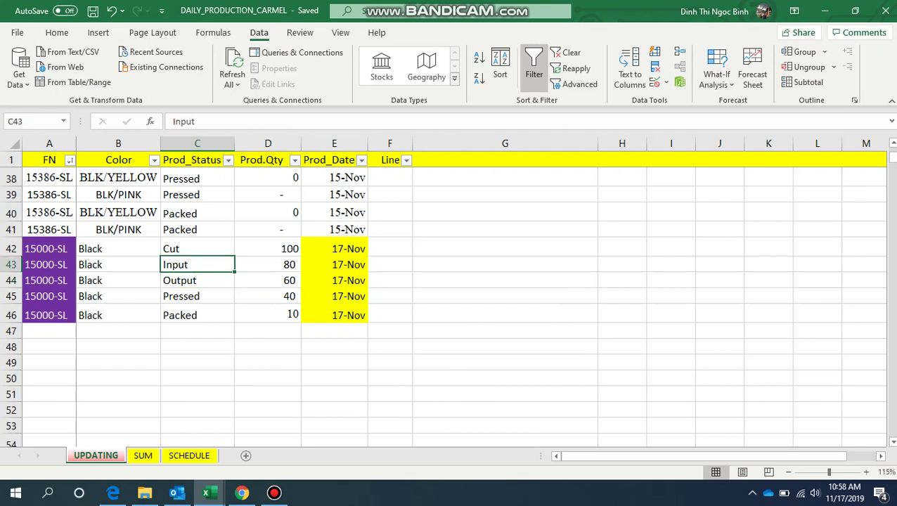
pyautogui.hotkey('shift', 'Down')
pyautogui.hotkey('ctrl', 'v')
pyautogui.hotkey('shift', 'Right')
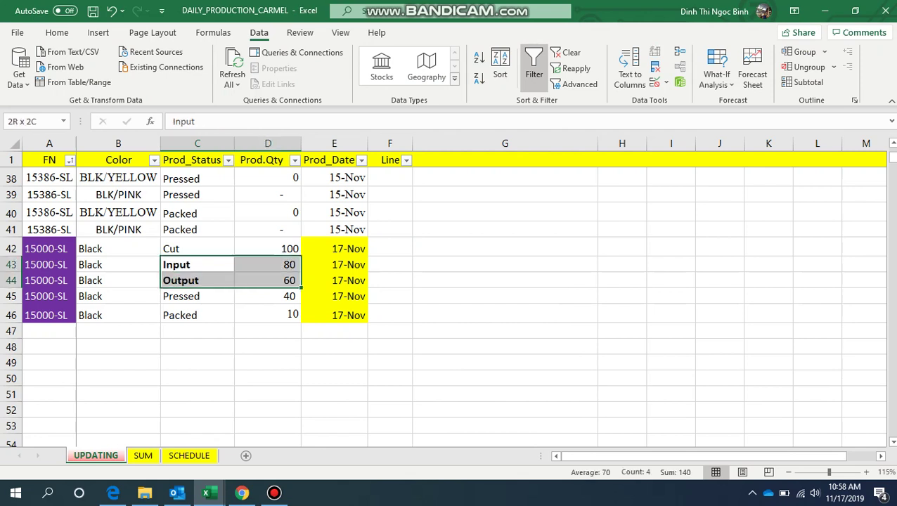
# Enter Line E as the line for the Input and Output rows in F43 and F44, and save the workbook
pyautogui.press('Right')
pyautogui.press('Right')
pyautogui.press('Right')
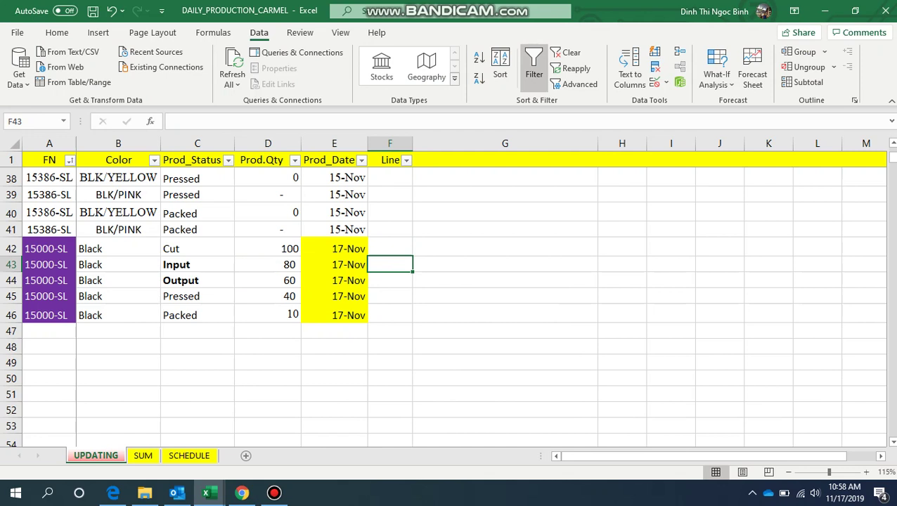
pyautogui.write('Line')
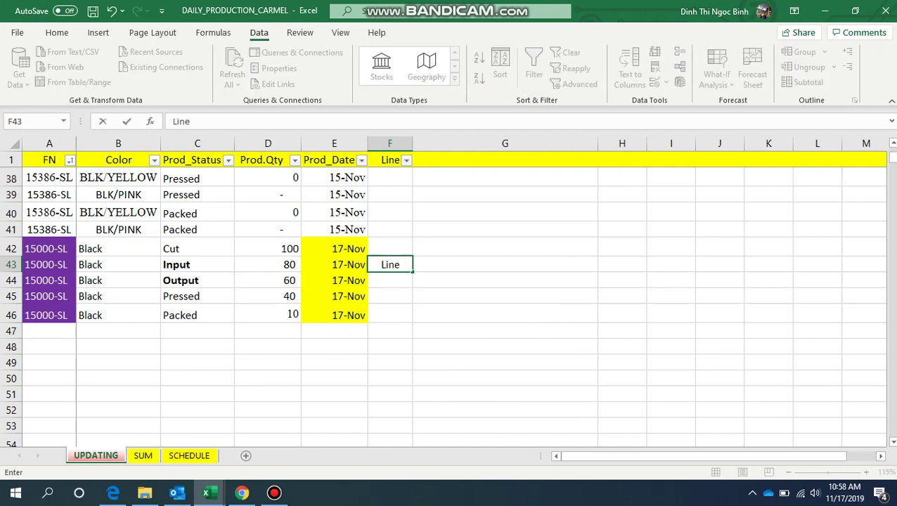
pyautogui.write(' E')
pyautogui.press('Return')
pyautogui.press('Up')
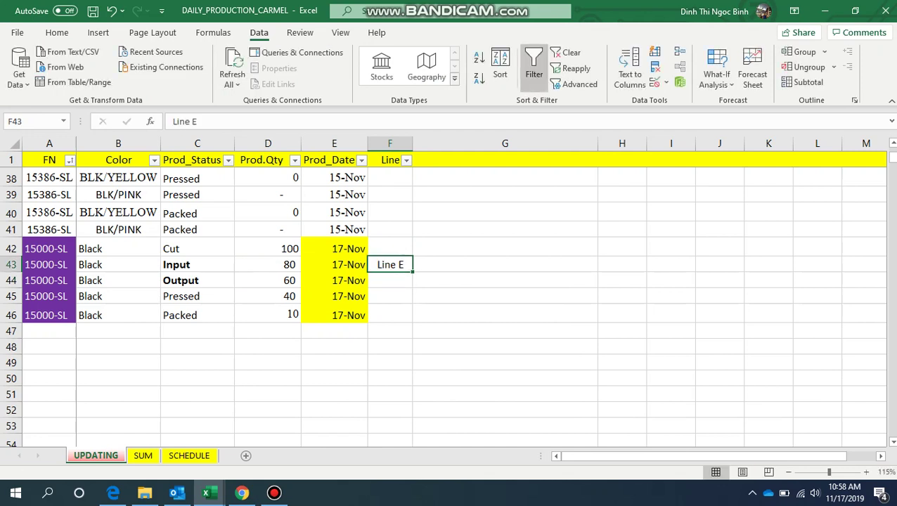
pyautogui.hotkey('ctrl', 'c')
pyautogui.press('Down')
pyautogui.hotkey('ctrl', 'v')
pyautogui.hotkey('ctrl', 's')
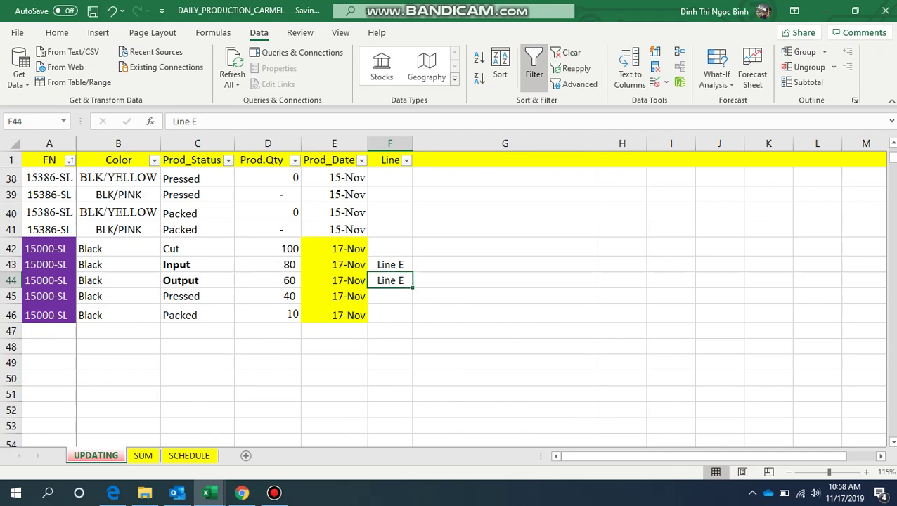
pyautogui.press('Left')
pyautogui.press('Left')
pyautogui.press('Left')
pyautogui.press('Left')
pyautogui.press('Left')
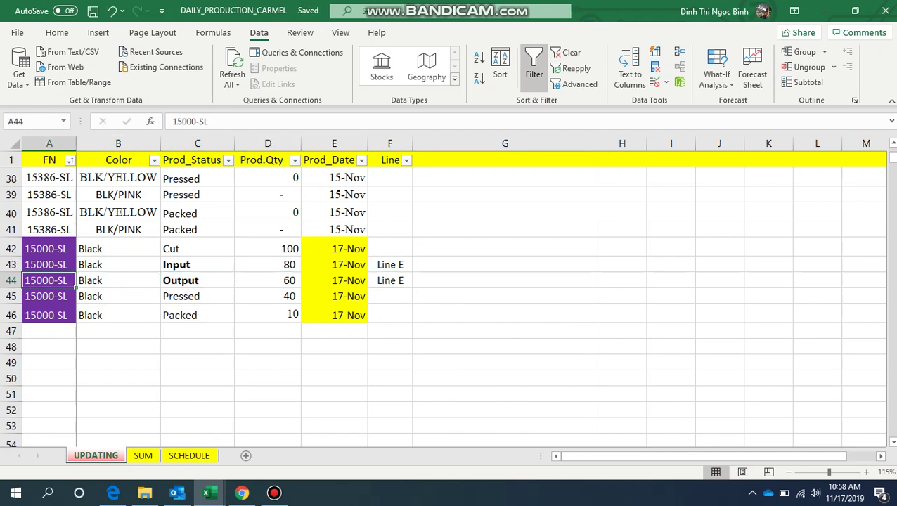
pyautogui.press('Down')
pyautogui.press('Down')
pyautogui.press('Down')
pyautogui.press('Down')
pyautogui.press('Down')
pyautogui.press('Down')
pyautogui.press('Down')
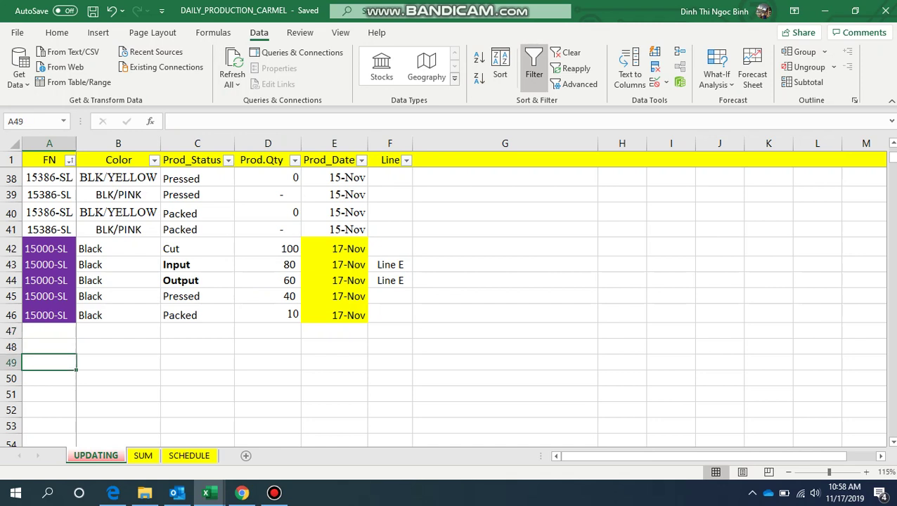
pyautogui.press('Up')
pyautogui.press('Up')
pyautogui.press('Up')
pyautogui.press('Up')
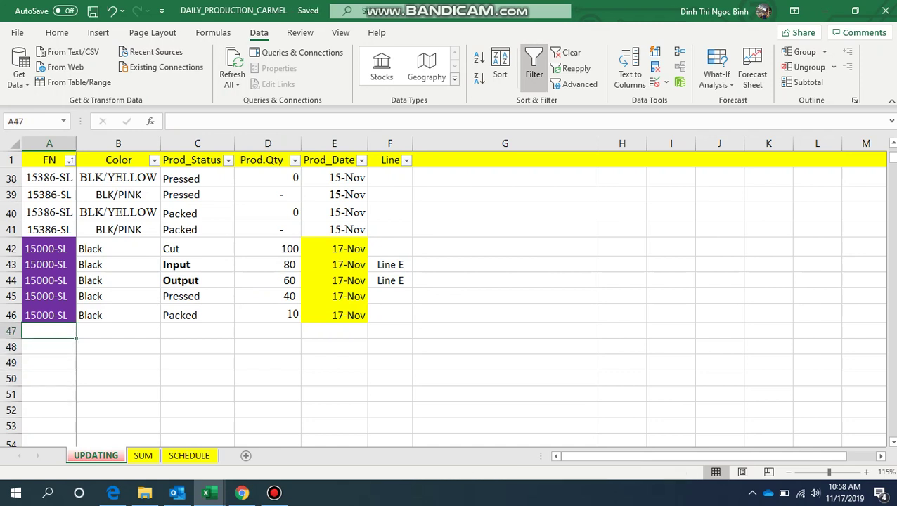
# Make the Input and Output records in C43:F44 bold, and save the workbook
pyautogui.click(198, 266)
pyautogui.moveTo(198, 265); pyautogui.dragTo(391, 281)
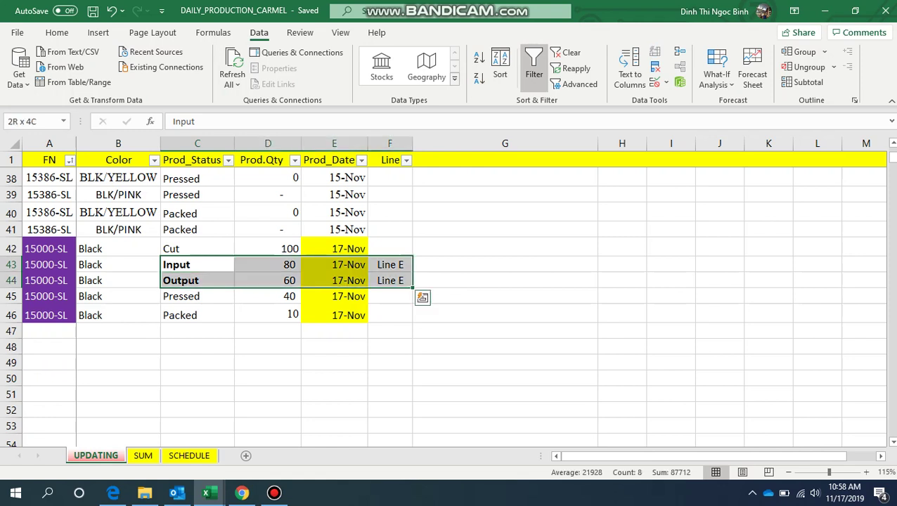
pyautogui.hotkey('ctrl', 'b')
pyautogui.hotkey('ctrl', 'b')
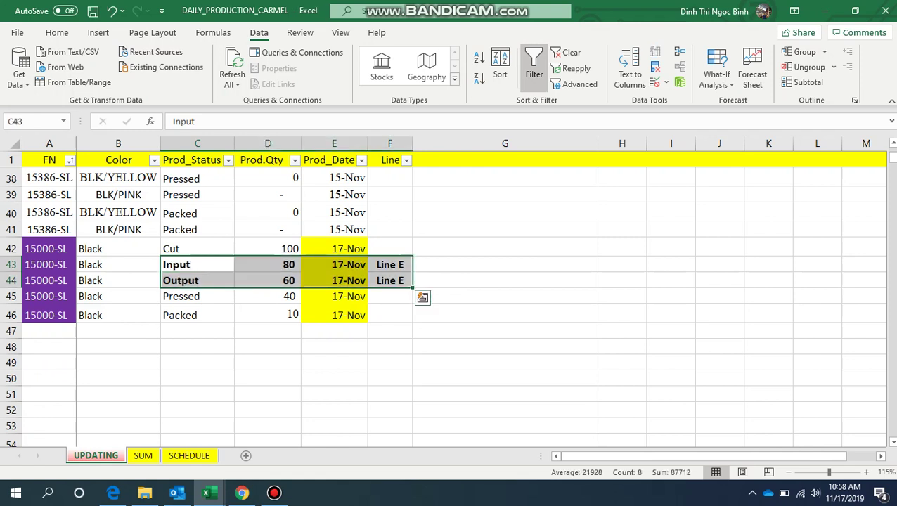
pyautogui.click(268, 363)
pyautogui.hotkey('ctrl', 's')
pyautogui.click(197, 363)
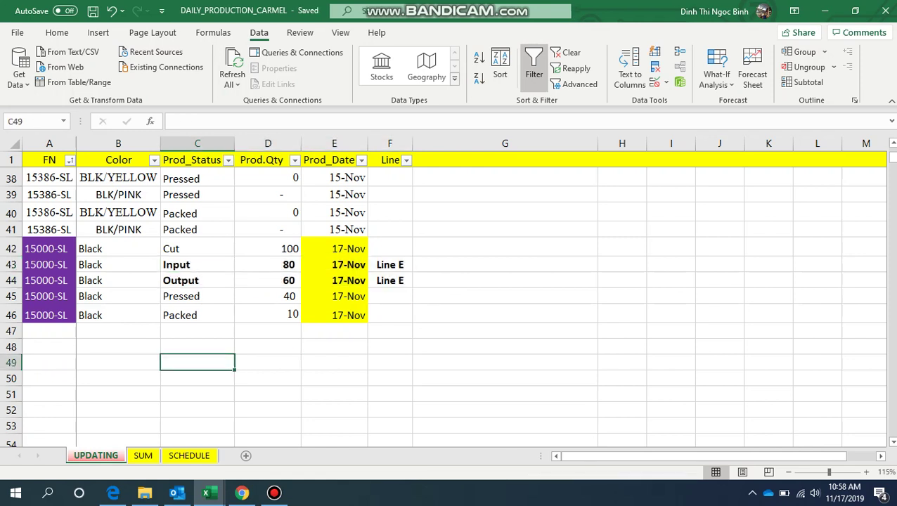
# Refresh the pivot table in the SUM sheet to bring in the new 15000-SL production records
pyautogui.click(142, 456)
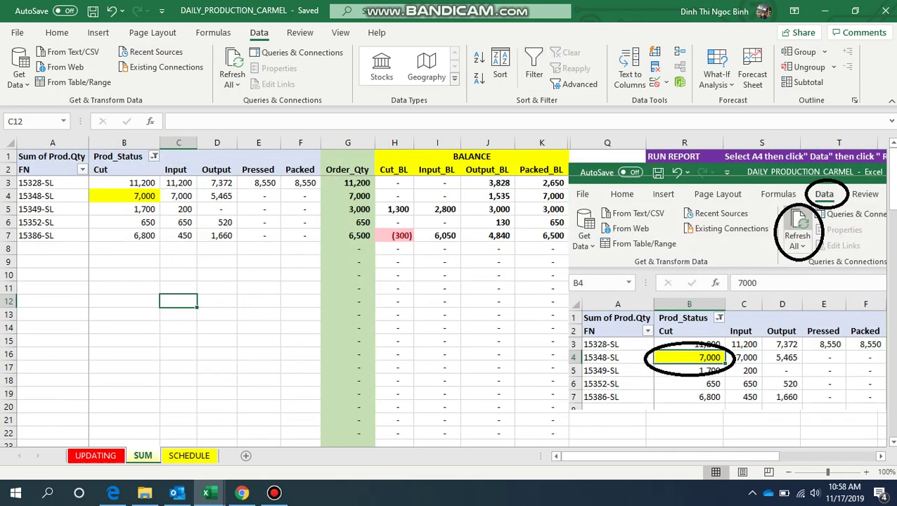
pyautogui.click(135, 196)
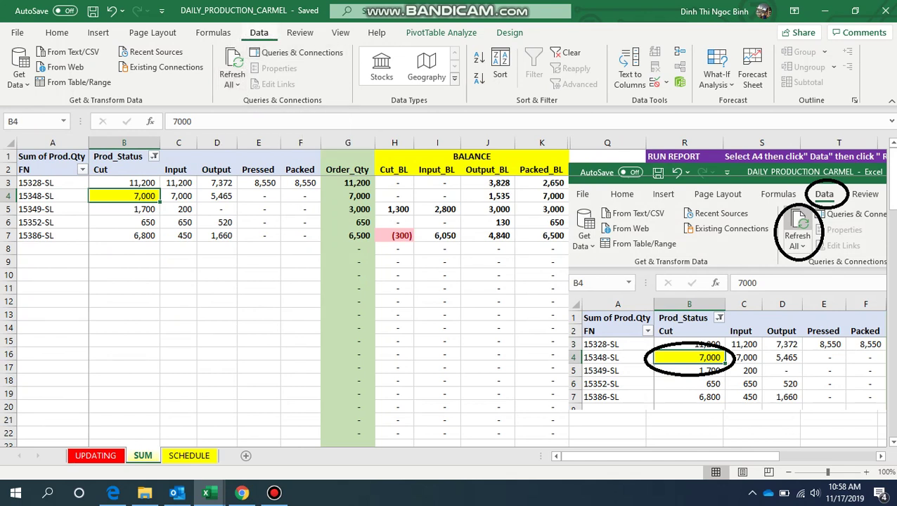
pyautogui.click(232, 85)
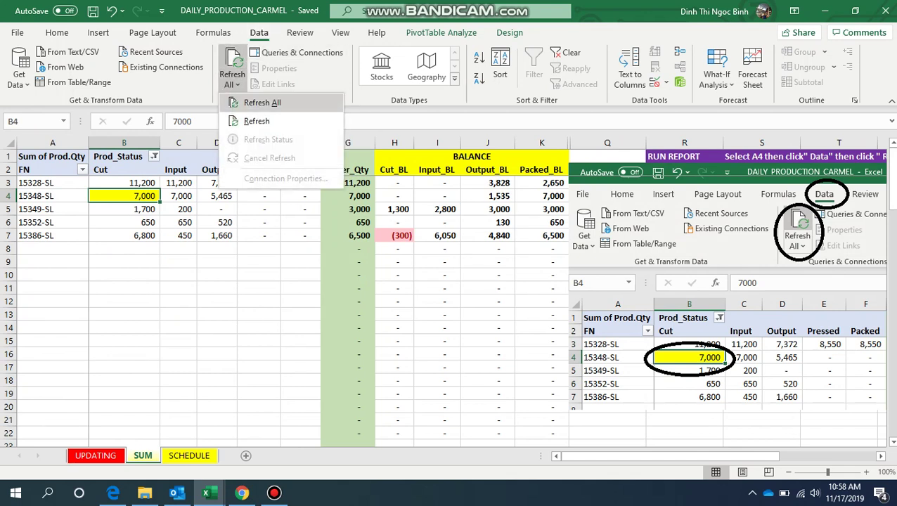
pyautogui.click(256, 121)
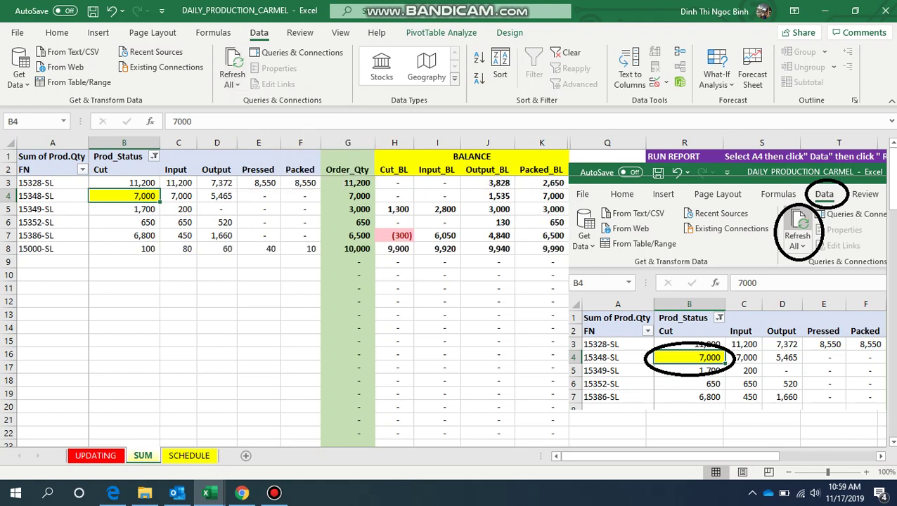
# Format the 15000-SL row A8:K8 in the SUM report with a purple fill and white text
pyautogui.click(59, 249)
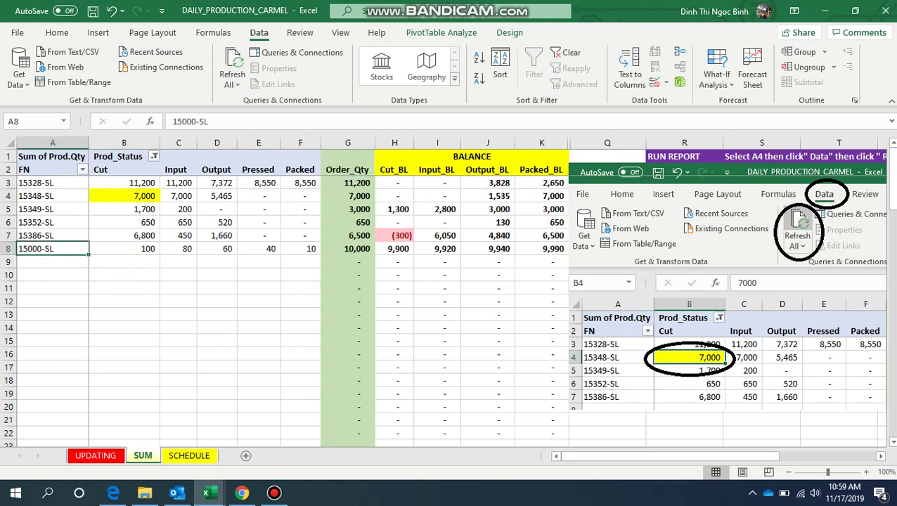
pyautogui.moveTo(60, 249); pyautogui.dragTo(545, 249)
pyautogui.click(57, 33)
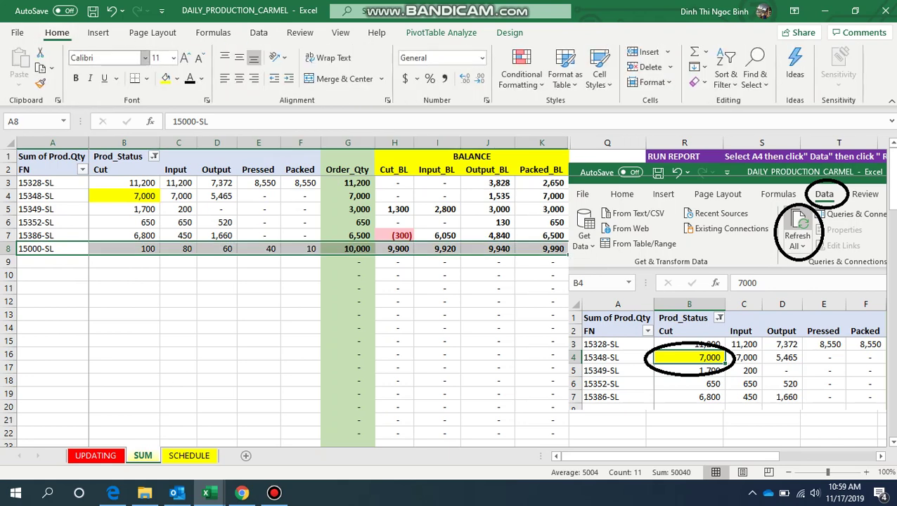
pyautogui.click(176, 78)
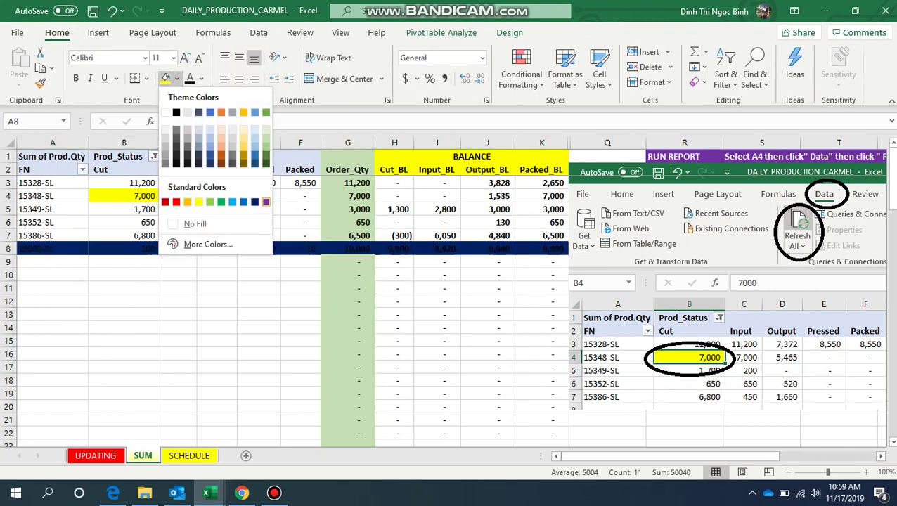
pyautogui.click(266, 201)
pyautogui.click(201, 78)
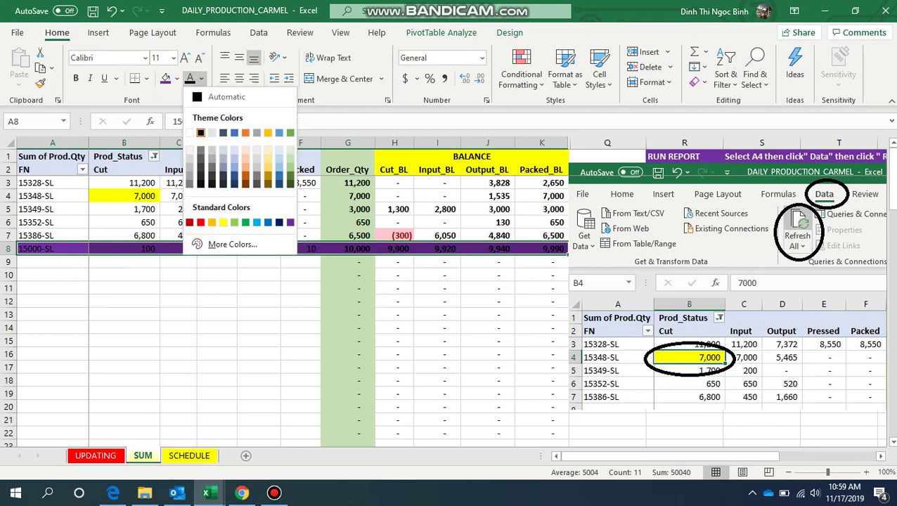
pyautogui.click(189, 132)
pyautogui.click(178, 262)
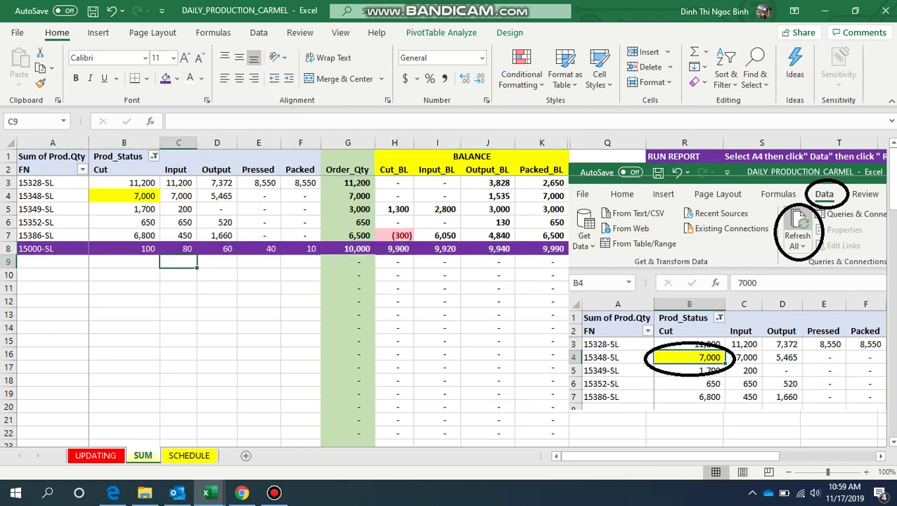
# Save the workbook with the updated SUM report
pyautogui.click(179, 315)
pyautogui.hotkey('ctrl', 's')
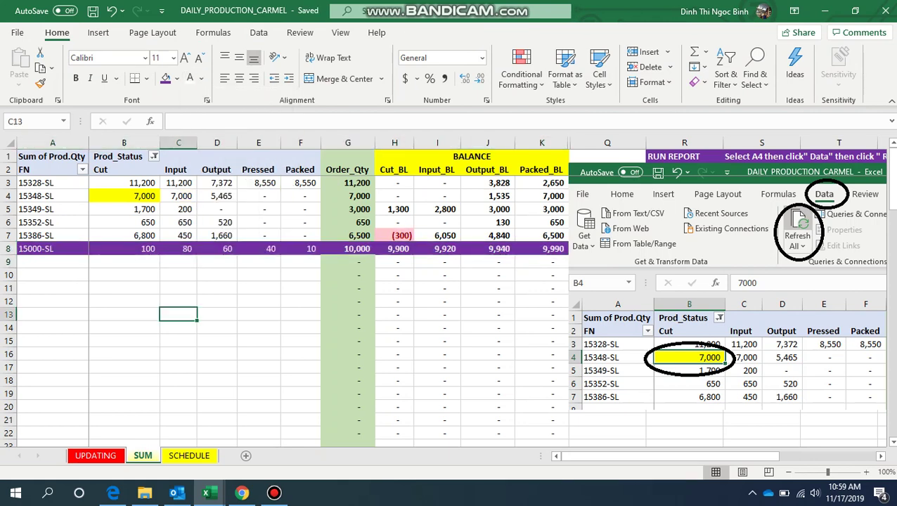
pyautogui.click(123, 249)
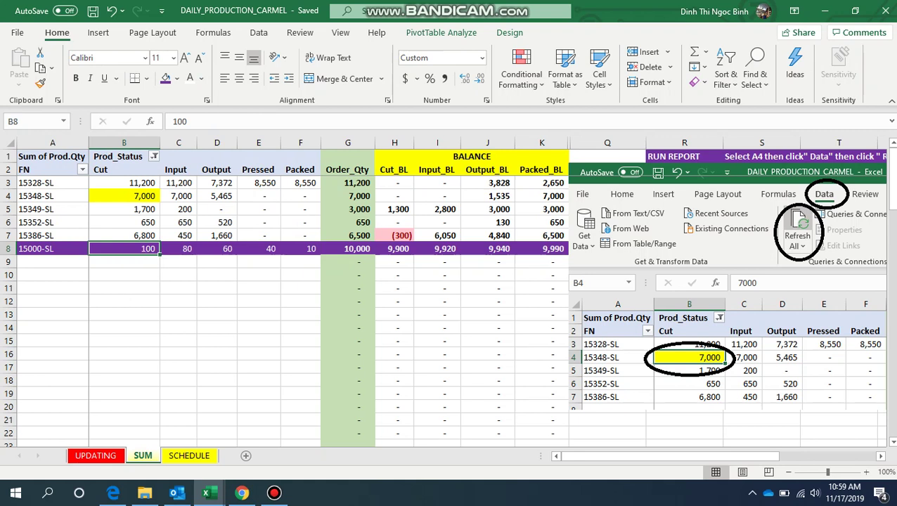
pyautogui.click(93, 10)
pyautogui.click(130, 222)
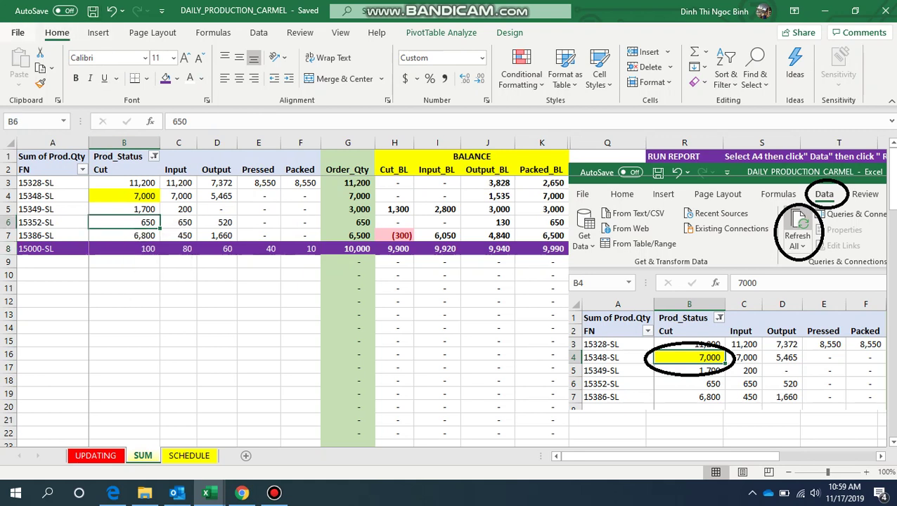
# Share the workbook by attaching a copy to a new email as an Excel workbook
pyautogui.click(17, 32)
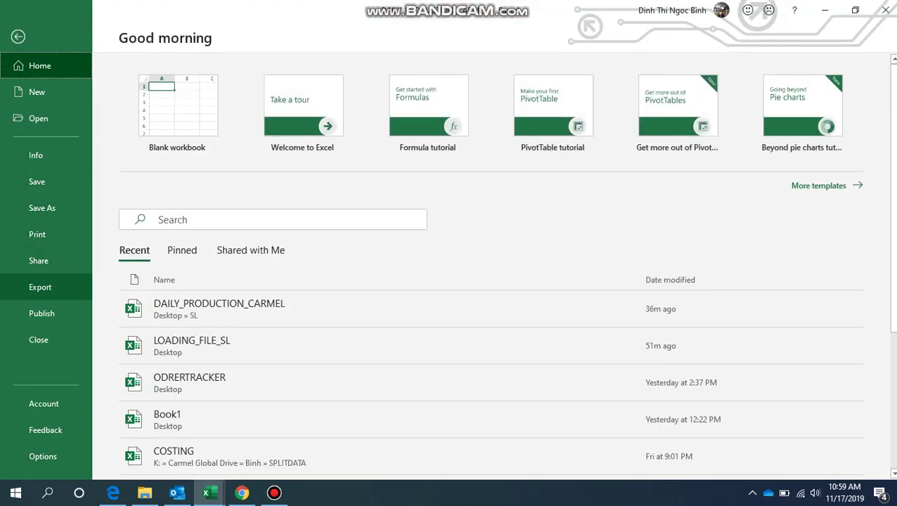
pyautogui.click(38, 261)
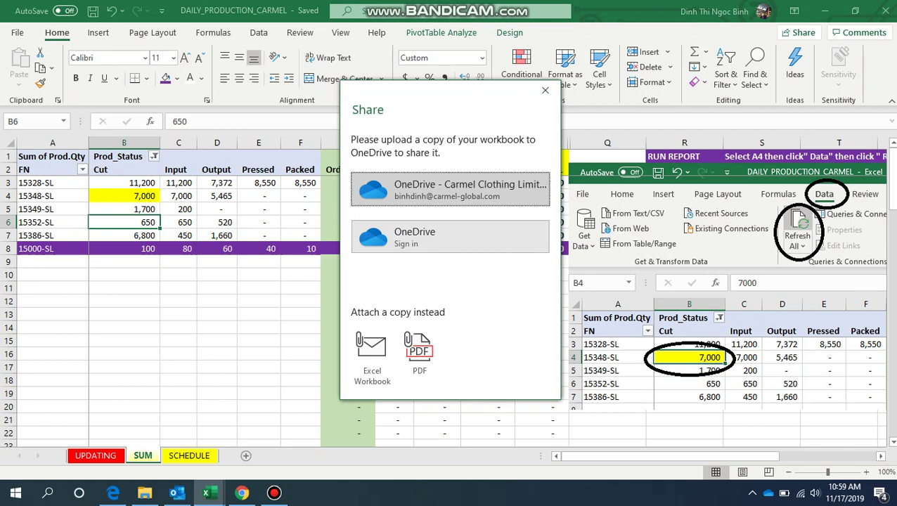
pyautogui.click(372, 355)
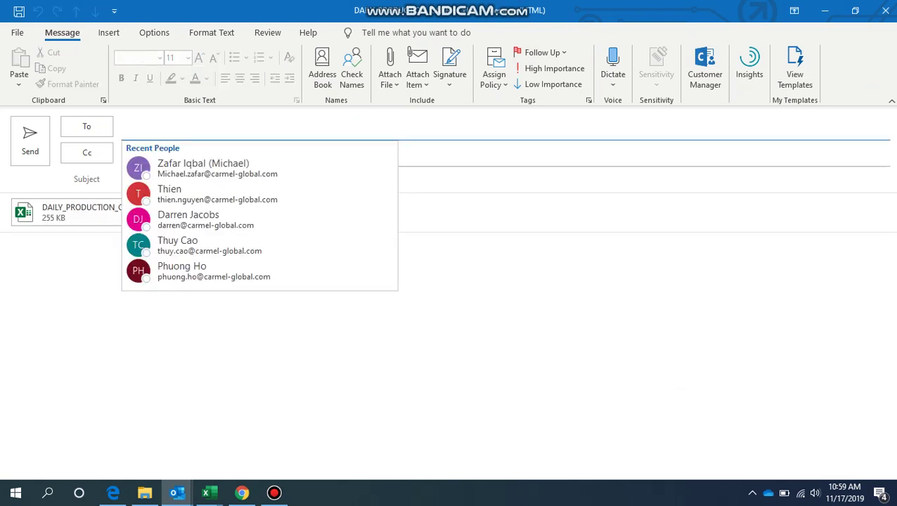
# Address the email to the recipient's suggested company contact
pyautogui.write('t')
pyautogui.press('BackSpace')
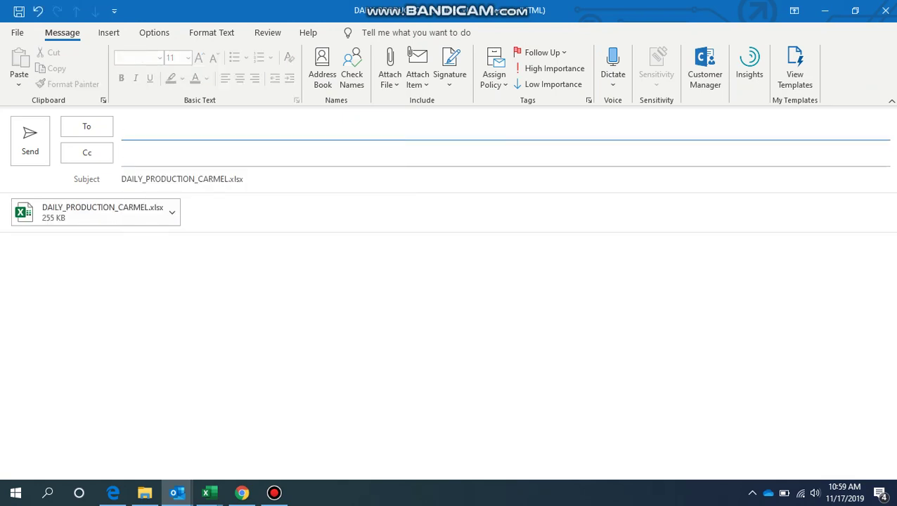
pyautogui.write('binh')
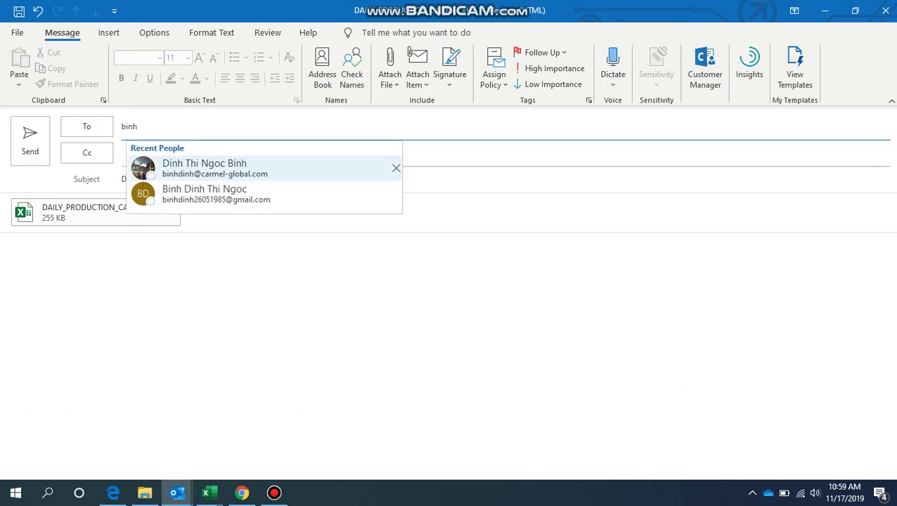
pyautogui.press('Return')
# Write the email body with a greeting by first name and the line "This is daily report as of production date Nov-17...."
pyautogui.click(7, 250)
pyautogui.write('H')
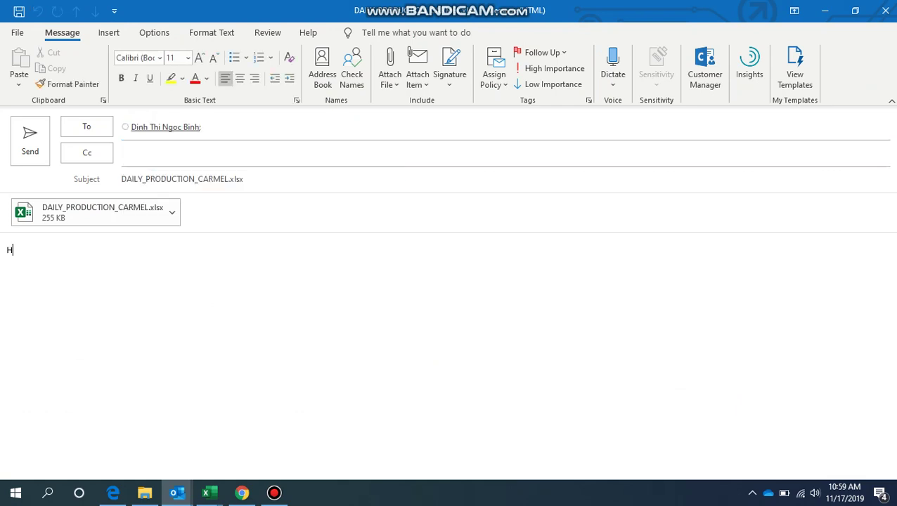
pyautogui.write('i Binh')
pyautogui.press('Return')
pyautogui.write('This is d')
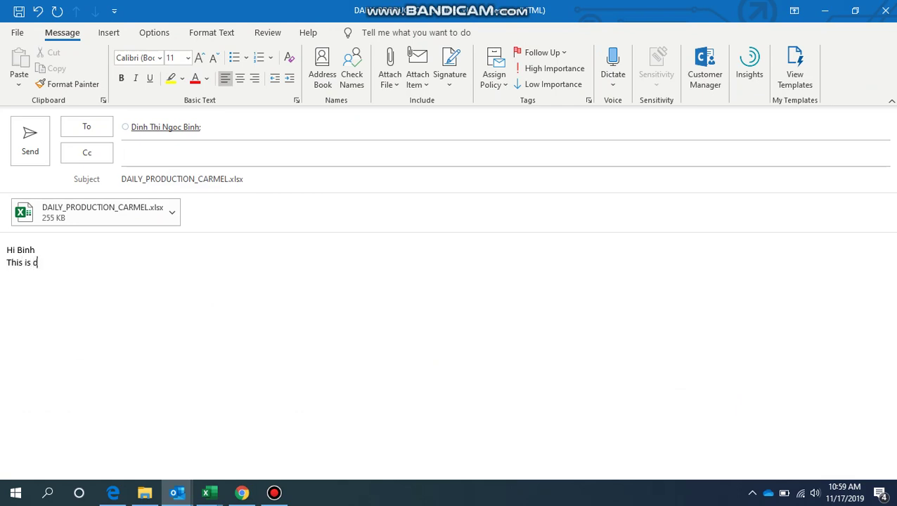
pyautogui.write('aily report as o')
pyautogui.write('f prodc')
pyautogui.write('ution date Nov')
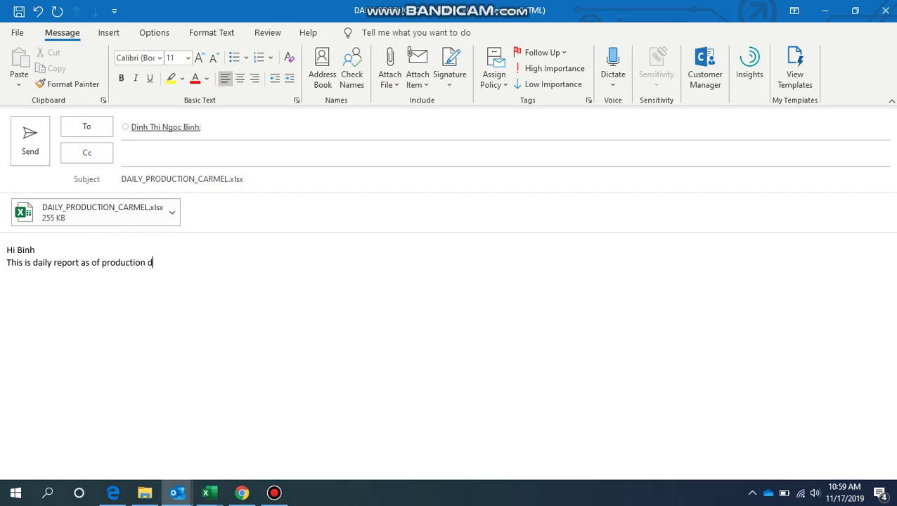
pyautogui.write('-17....')
pyautogui.press('Return')
pyautogui.press('Return')
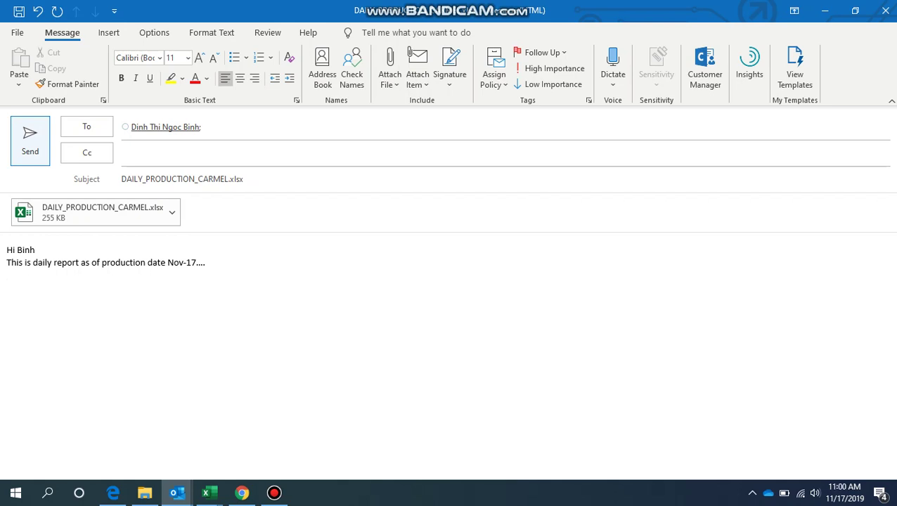
pyautogui.click(274, 493)
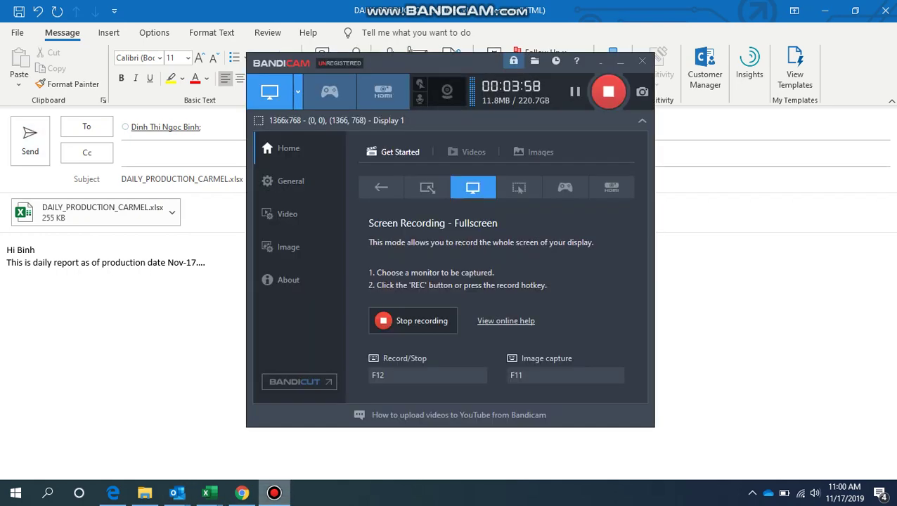